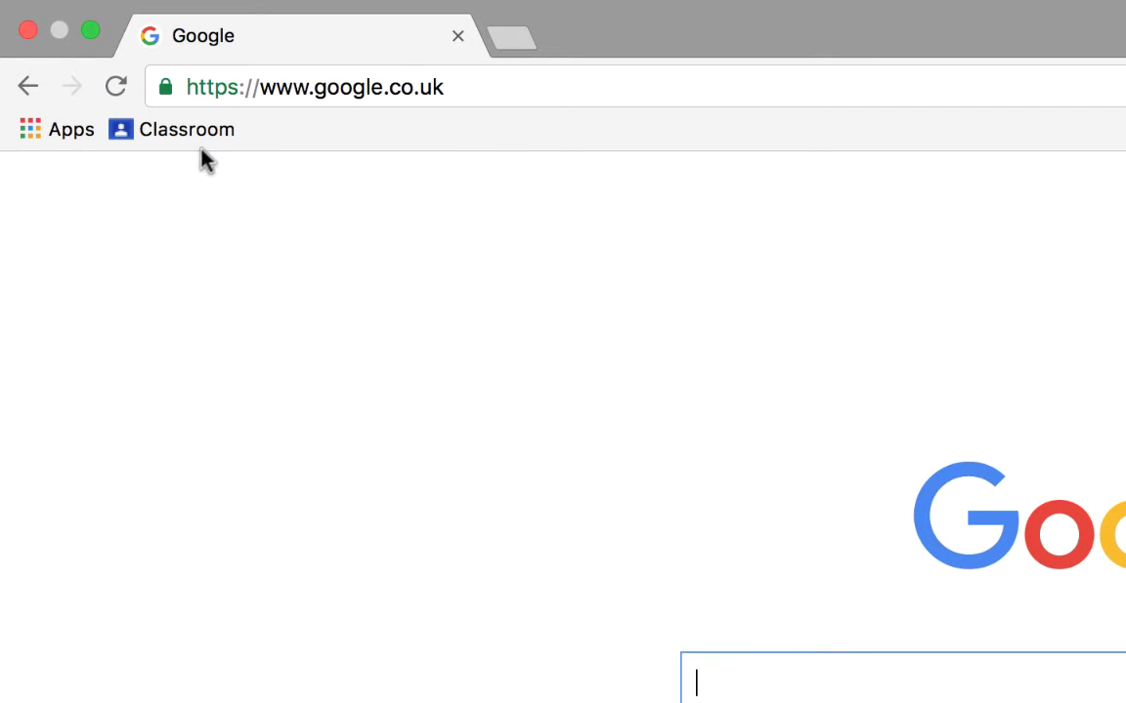
Open Dean's Class from the Google Classroom home page to show its stream
left_click(193, 127)
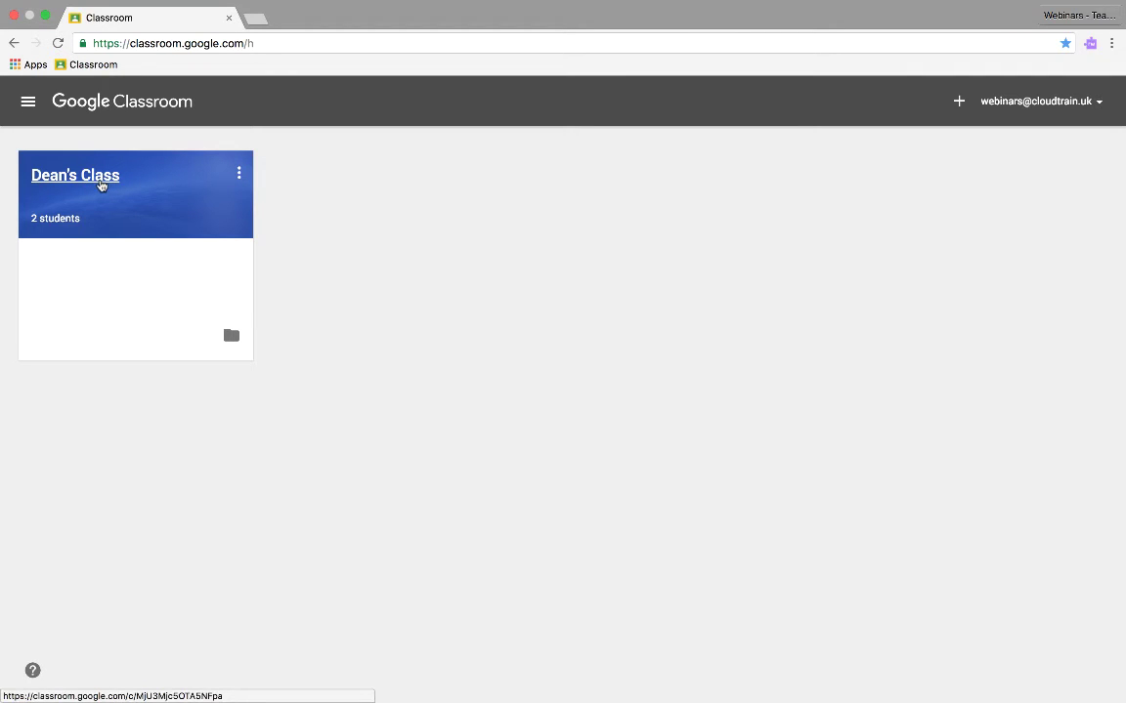
left_click(101, 186)
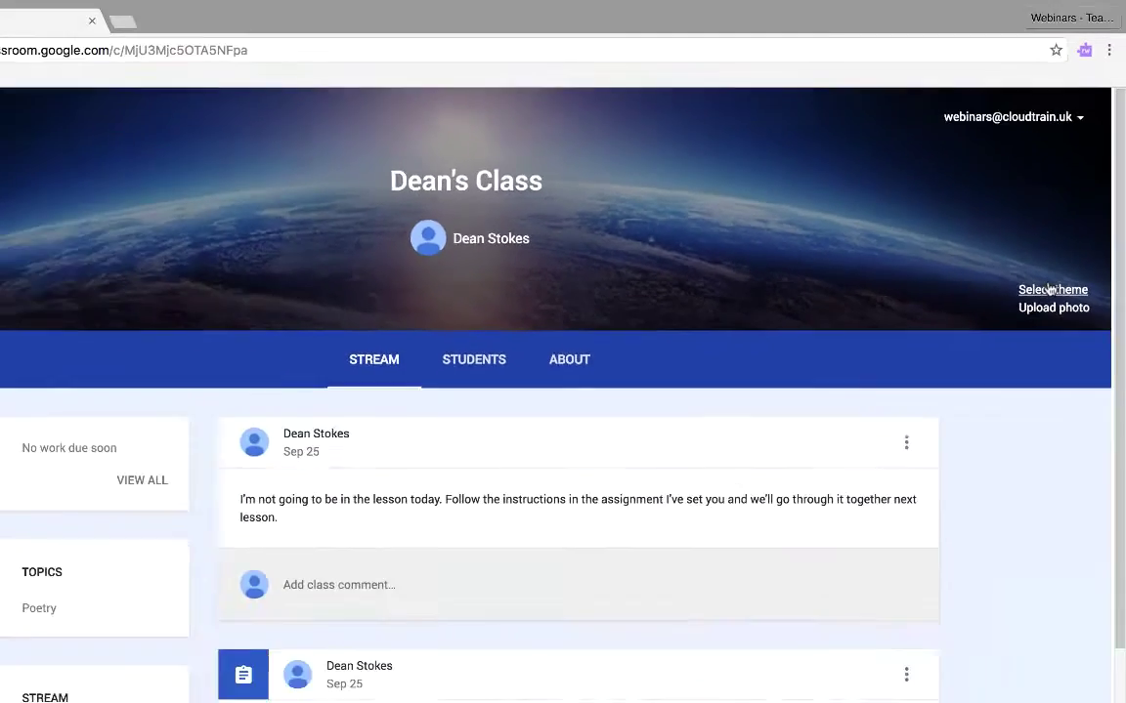
Apply the colourful candy image from the theme Gallery as Dean's Class banner
left_click(1060, 251)
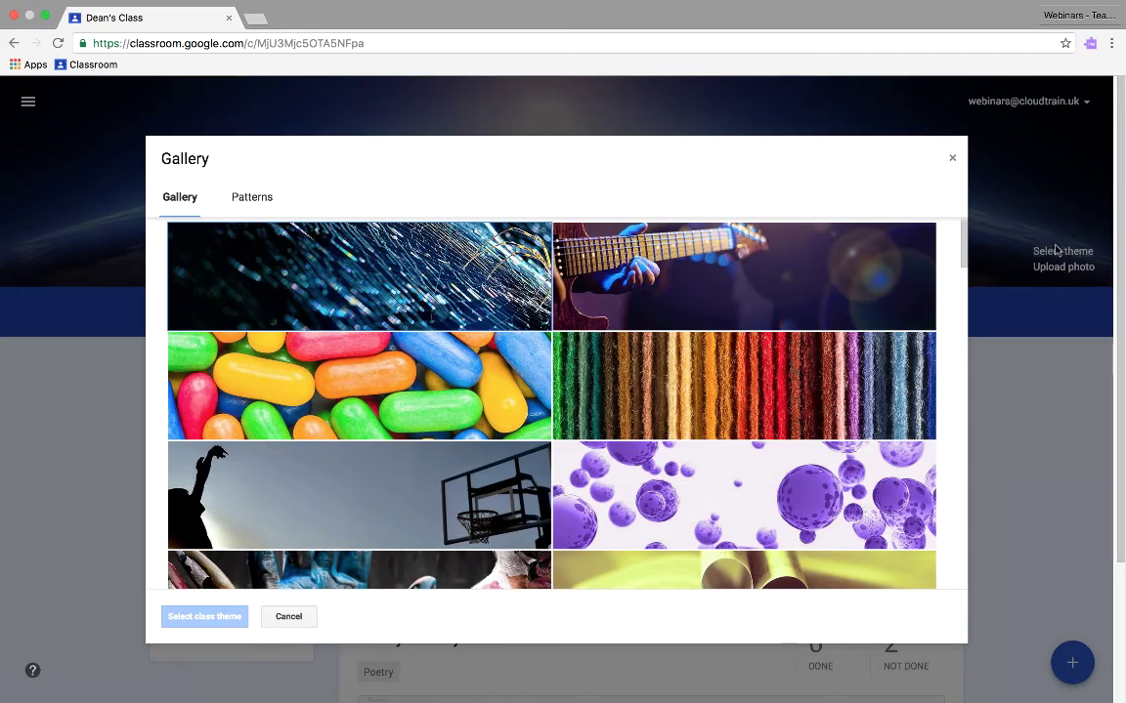
left_click(439, 349)
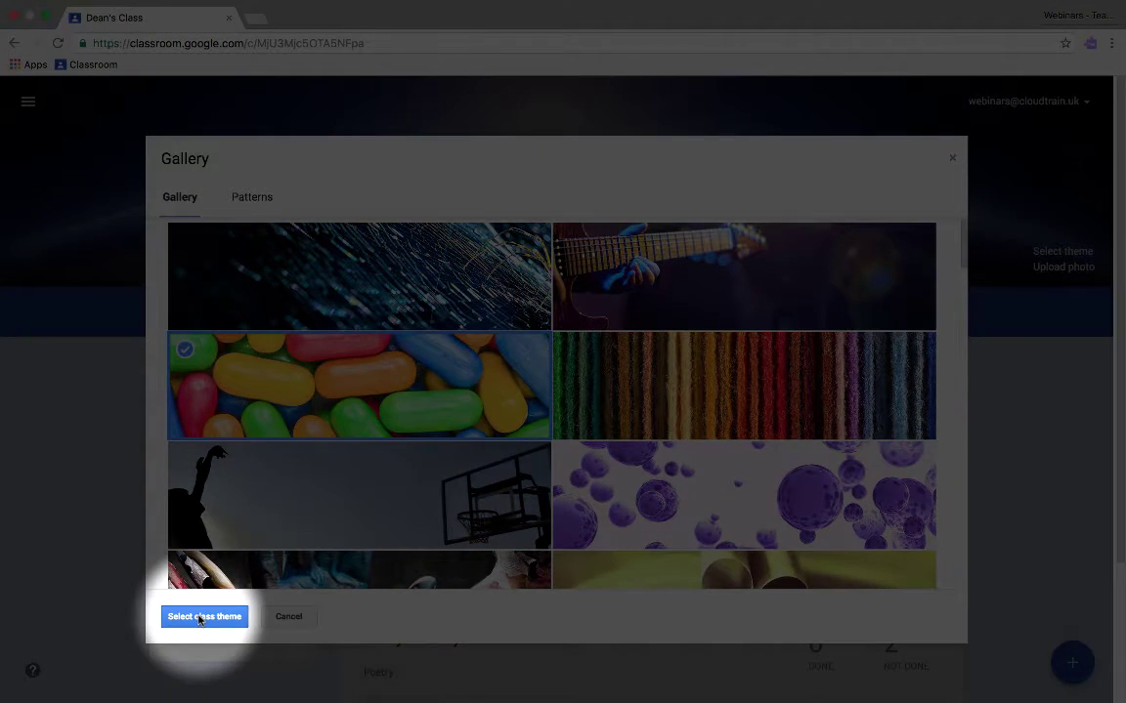
left_click(200, 618)
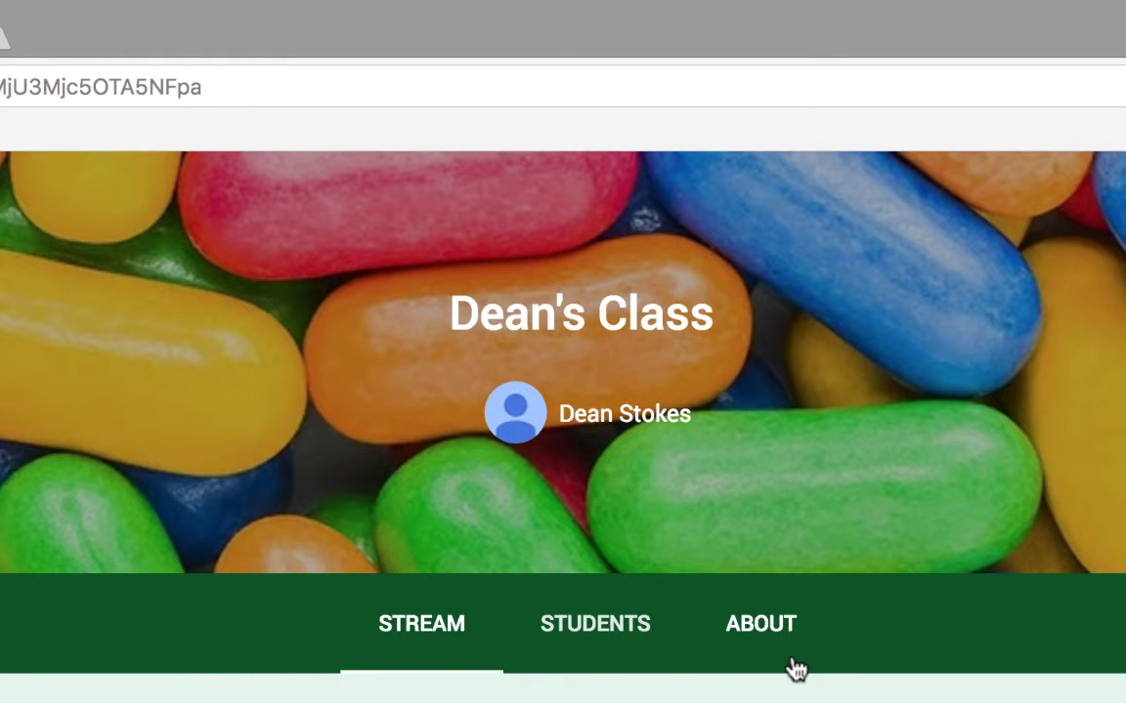
Open the About page of Dean's Class and click into the description and room fields
left_click(794, 668)
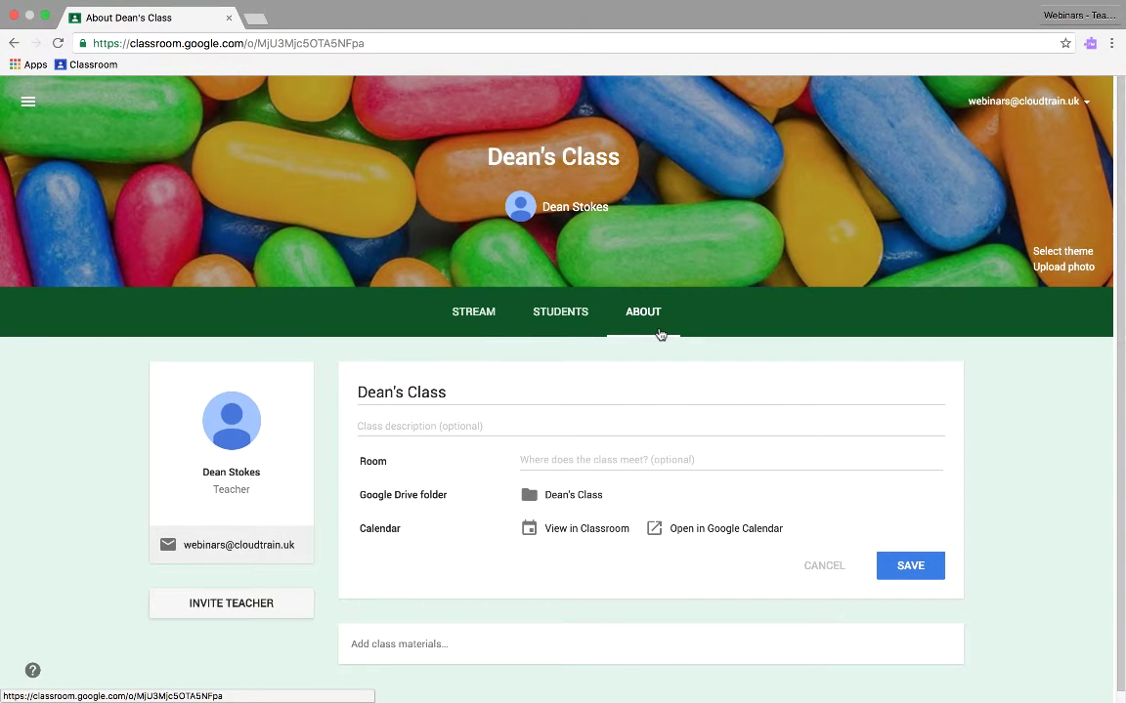
left_click(442, 426)
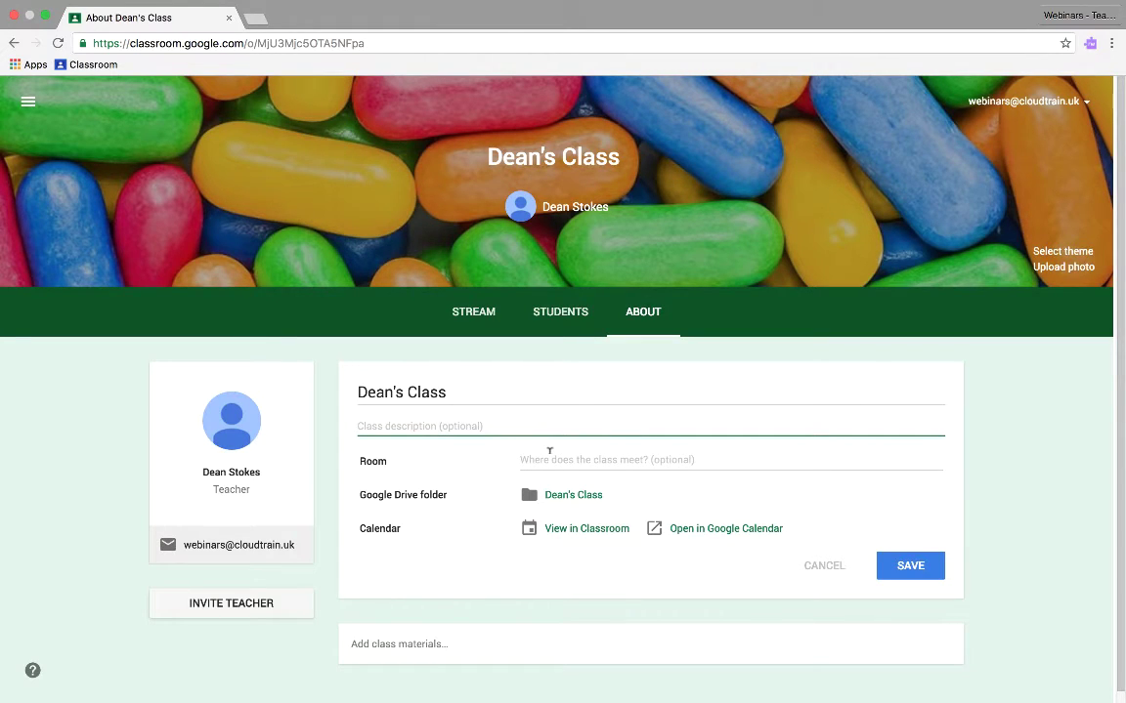
left_click(550, 453)
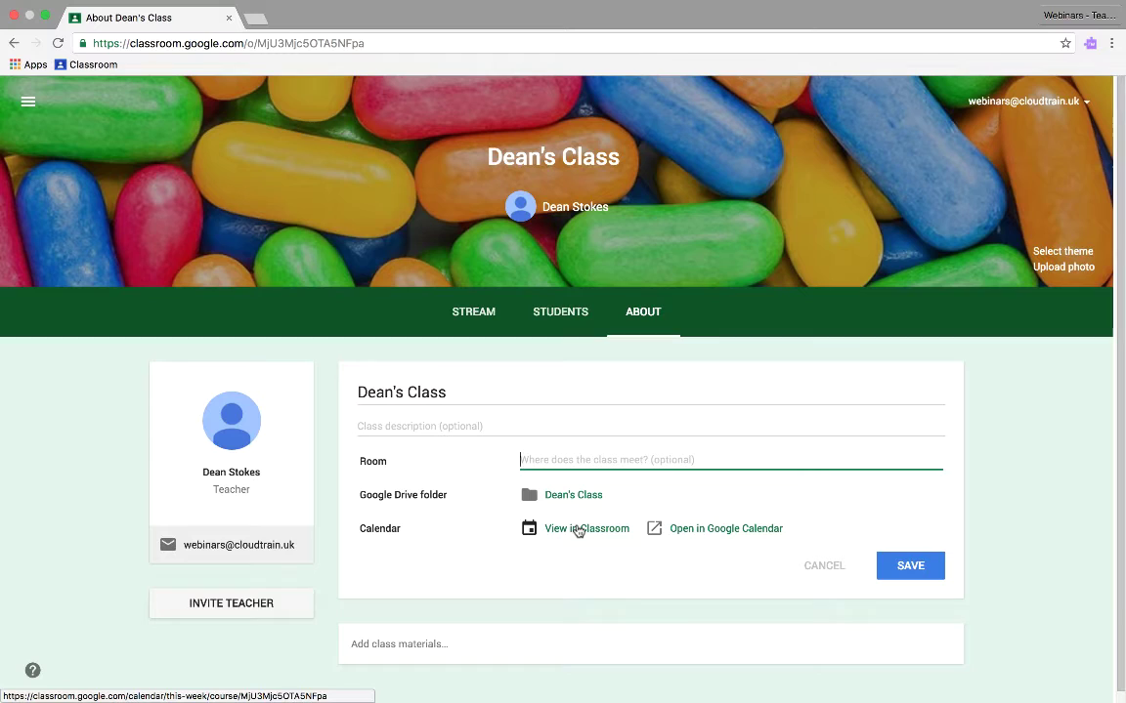
scroll(578, 565, "down", 1)
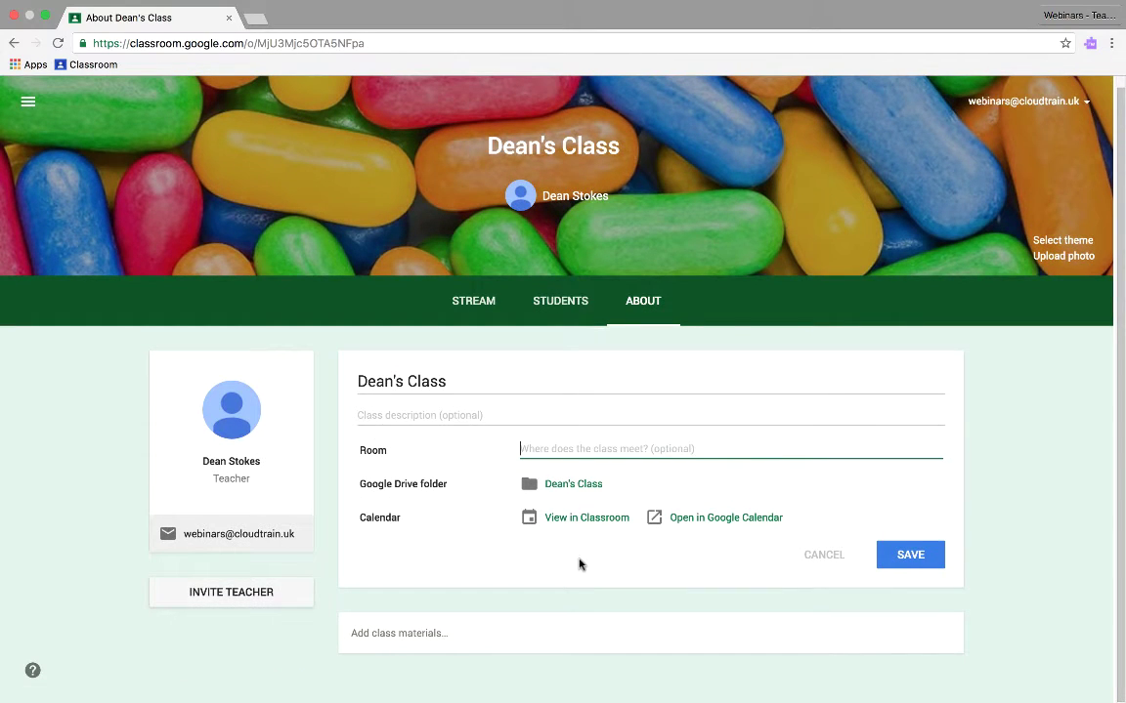
Post a 'Grammar Help Sheet' class material linking the pasted chompchomp.com grammar terms URL
left_click(448, 636)
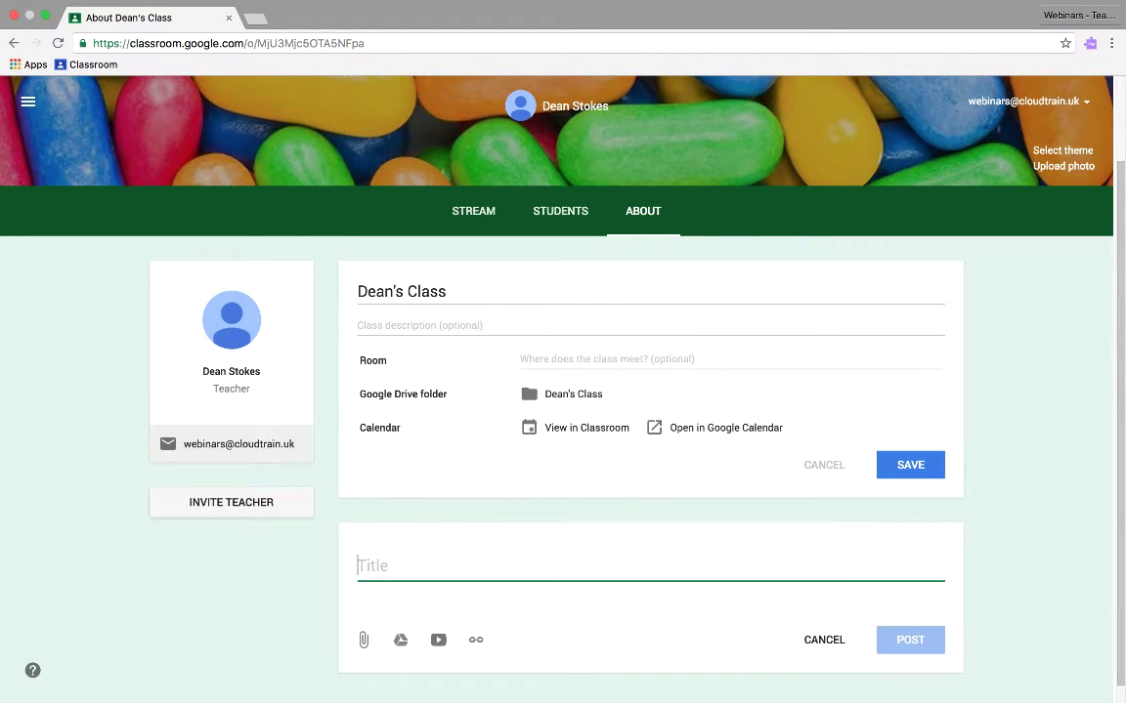
type("Gra")
type("mmar Help Sheet")
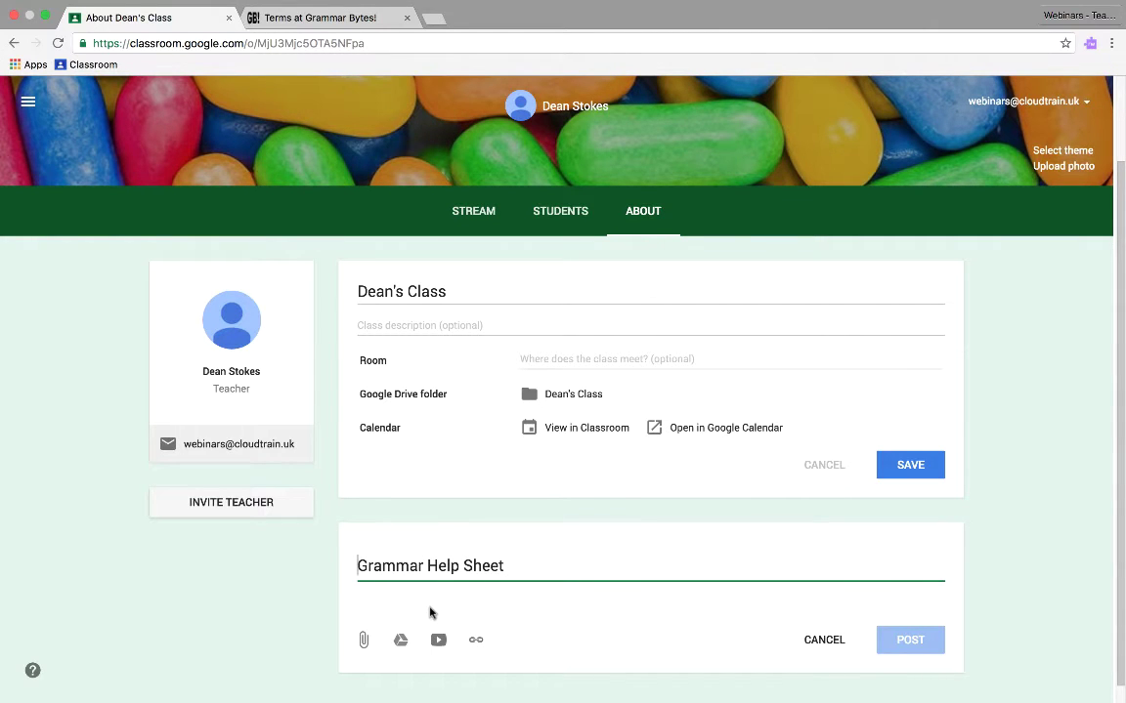
left_click(401, 641)
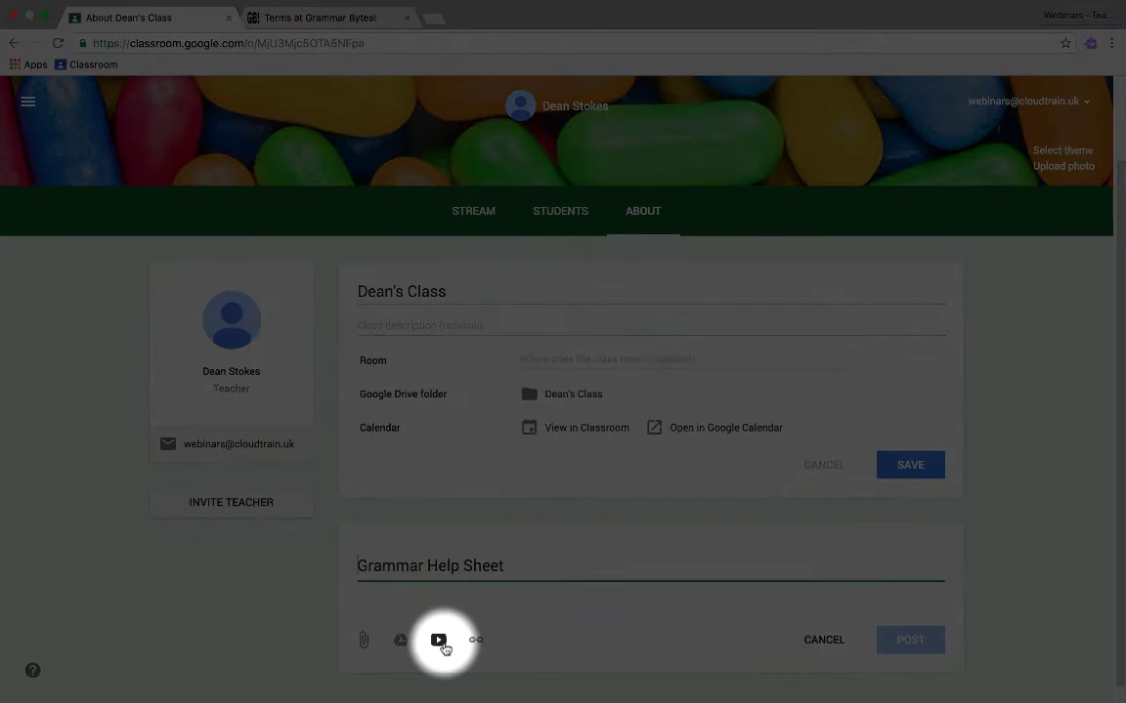
left_click(476, 640)
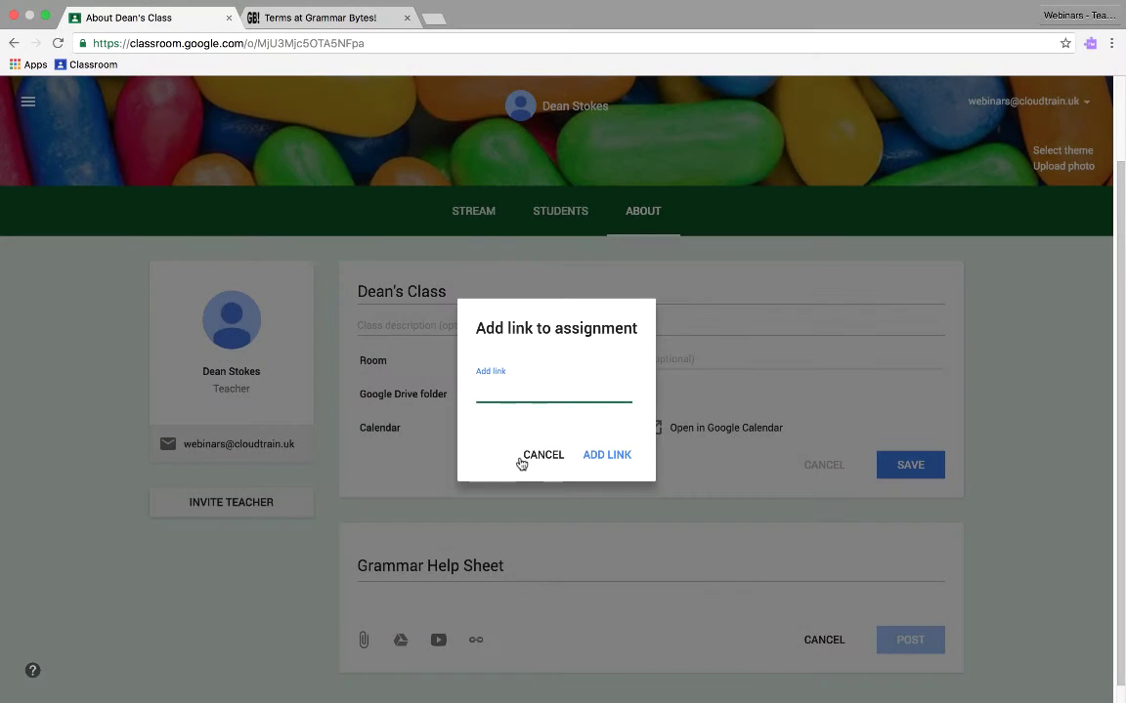
type("http://www.chompchomp.com/terms.htm")
left_click(610, 455)
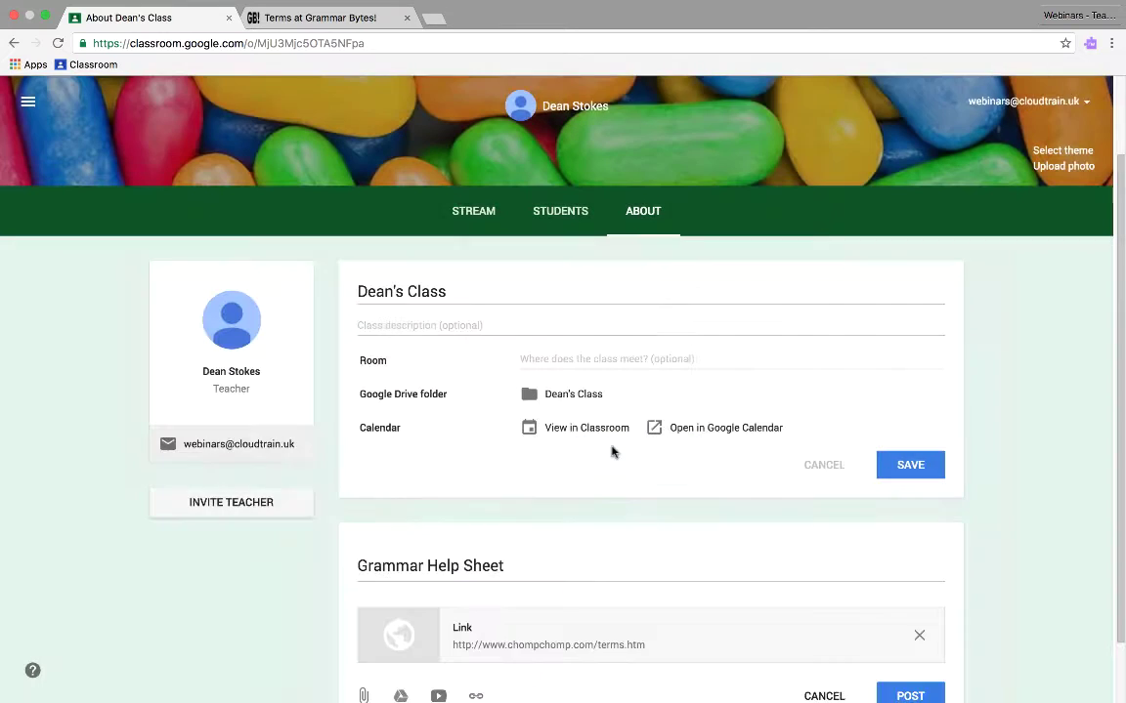
scroll(613, 469, "down", 1)
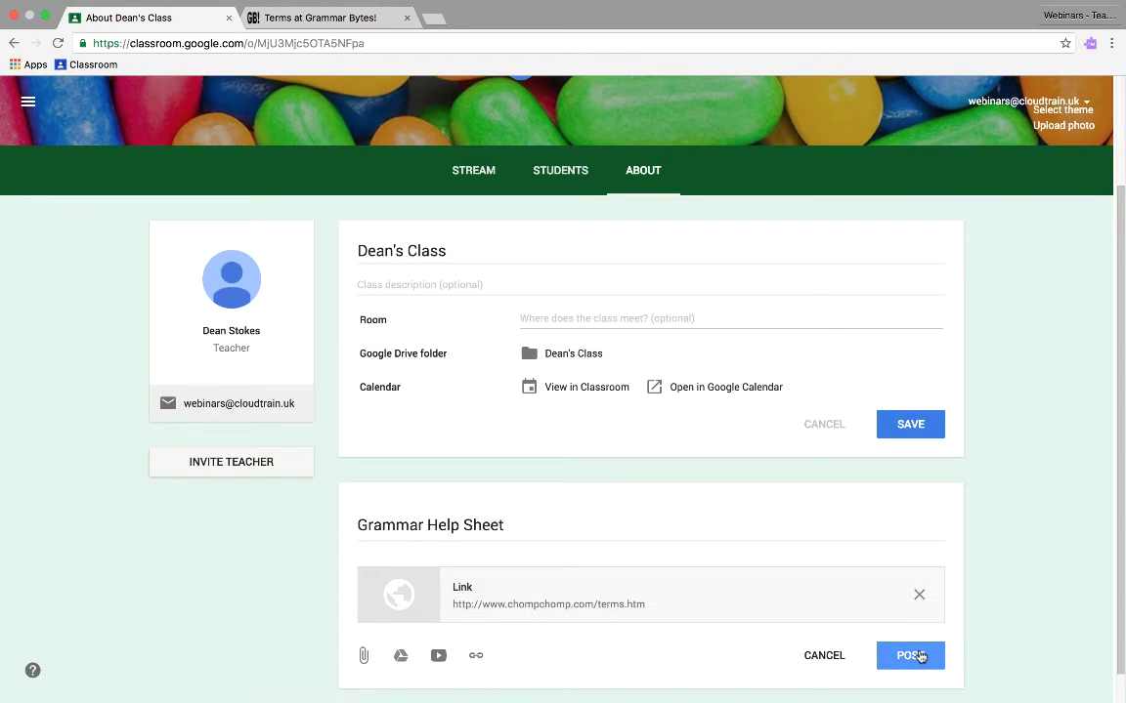
left_click(923, 656)
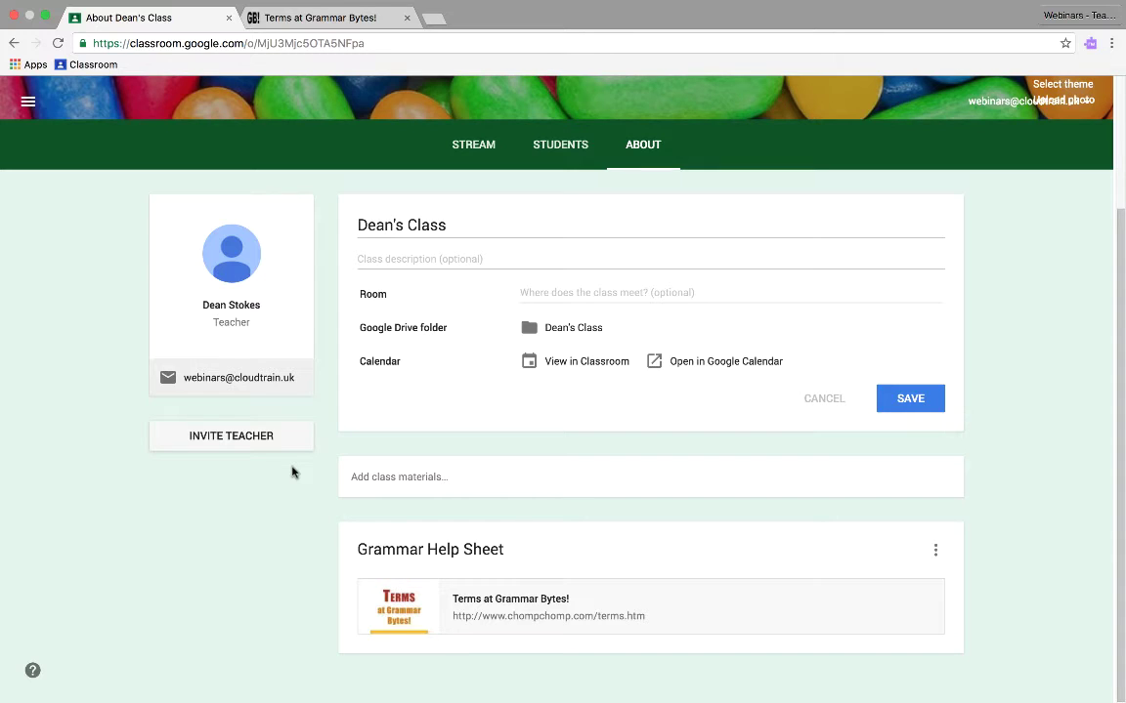
Delete the missed-lesson announcement from the Dean's Class stream and confirm the deletion
scroll(291, 472, "up", 3)
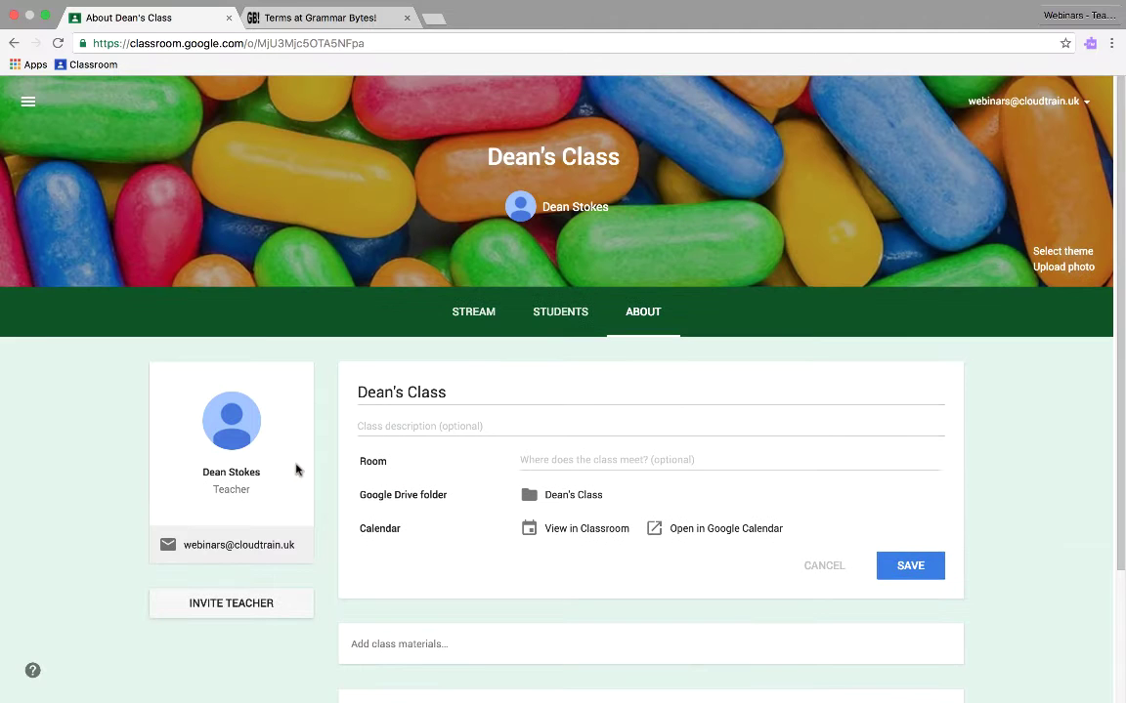
left_click(483, 314)
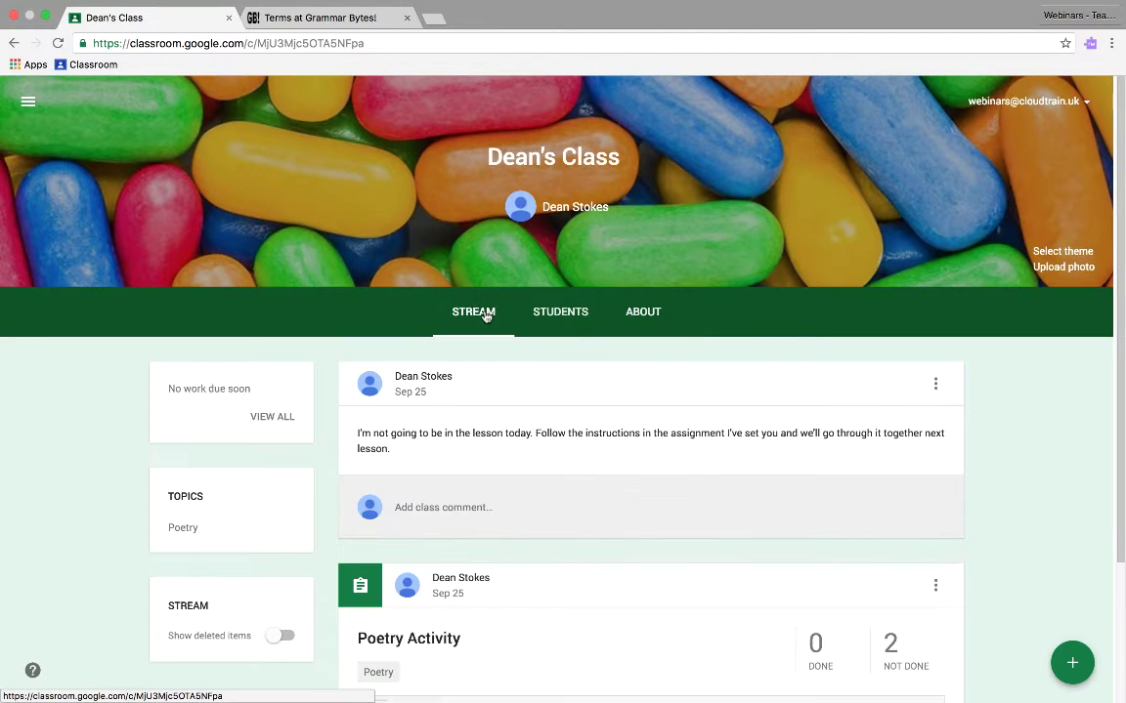
scroll(513, 361, "down", 2)
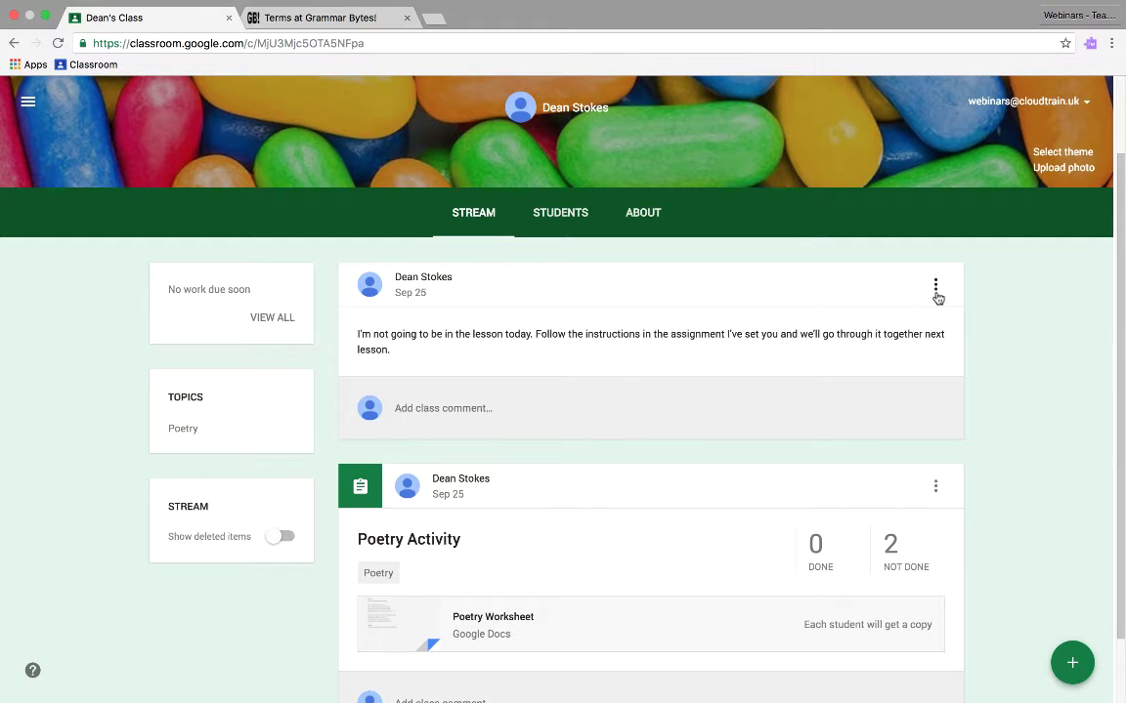
left_click(935, 287)
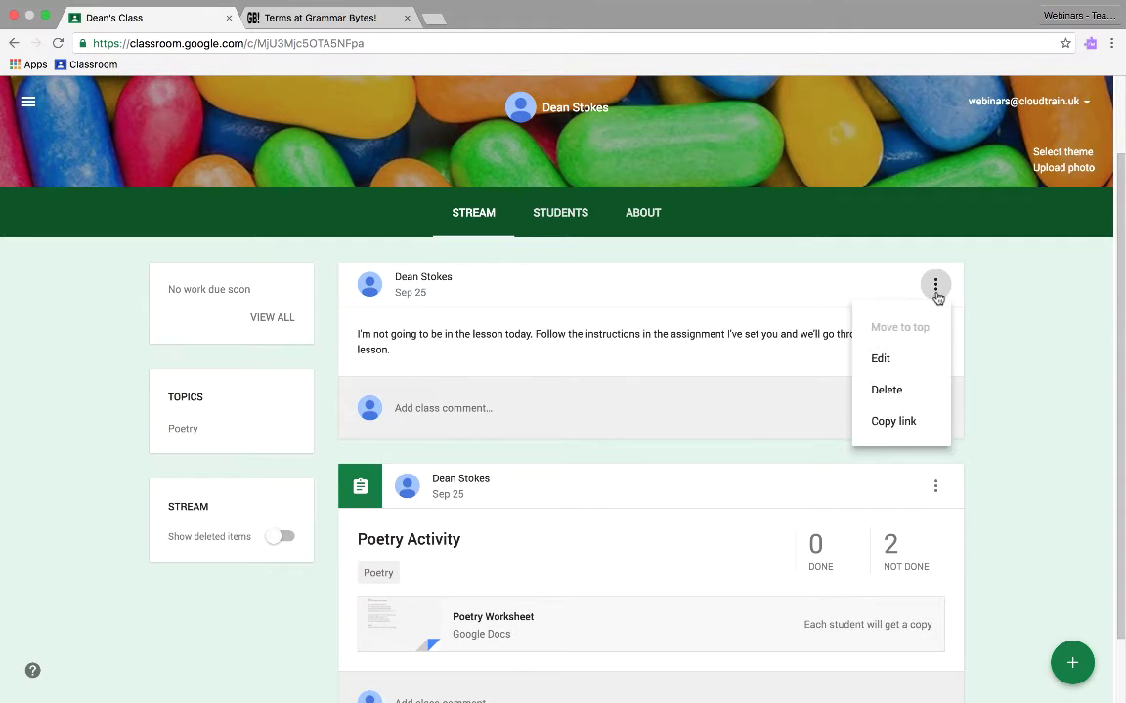
left_click(885, 391)
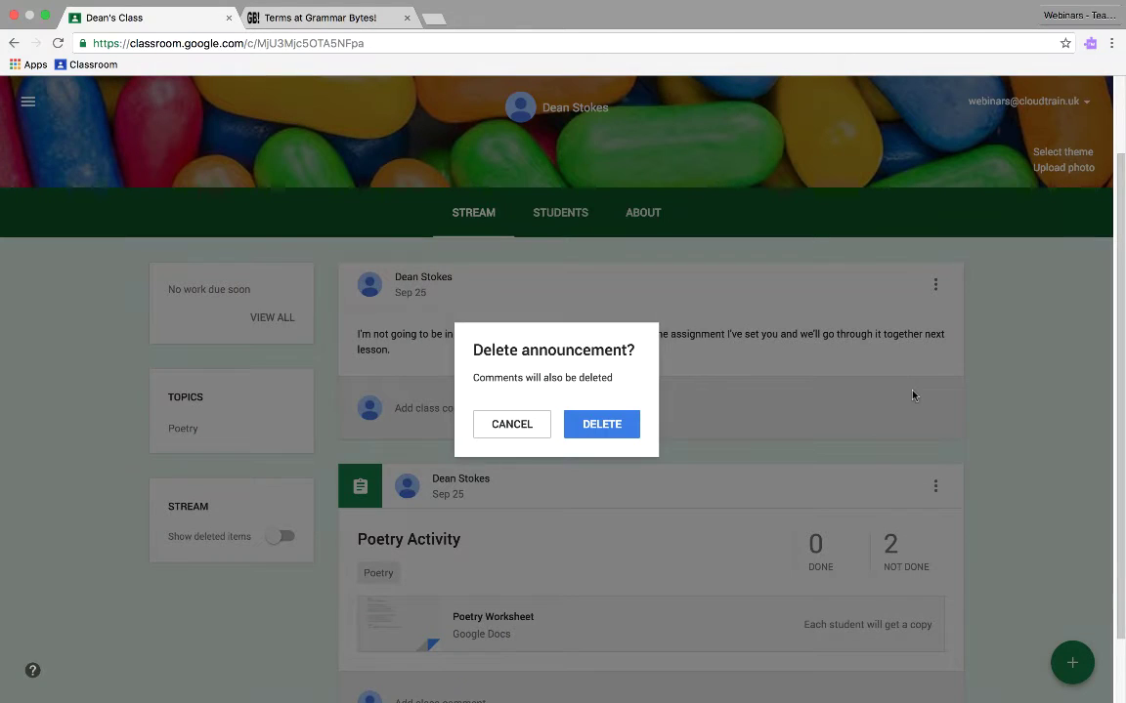
left_click(609, 431)
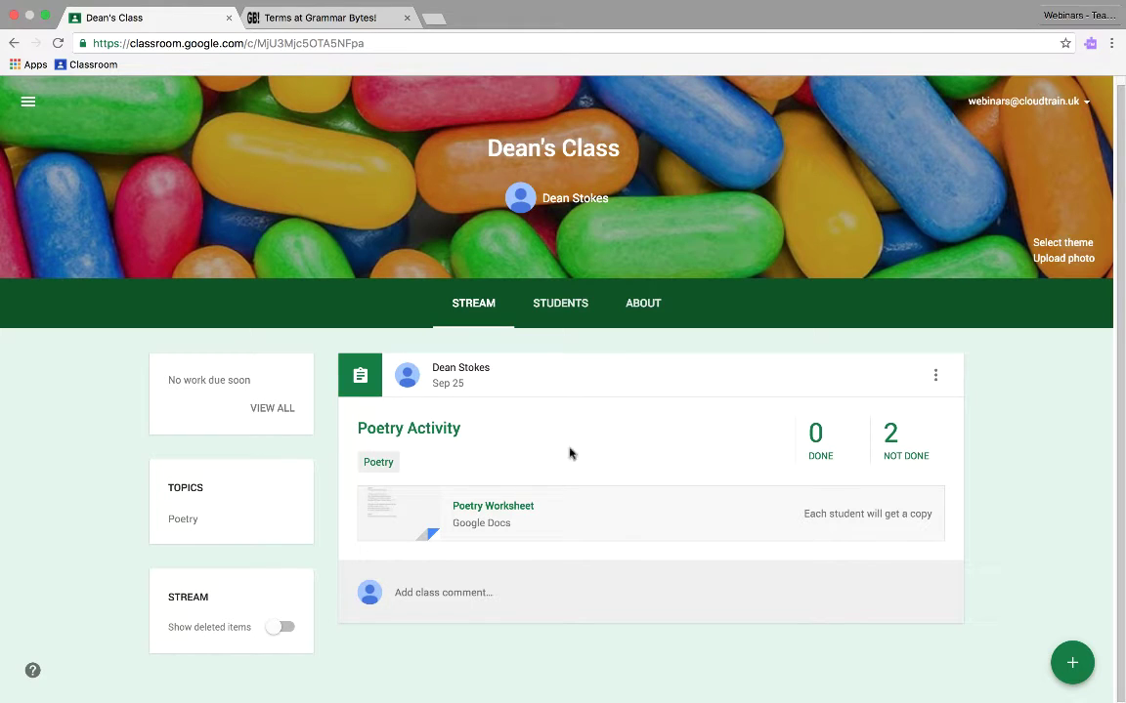
Open the Poetry Worksheet attachment on the Poetry Activity post
left_click(504, 513)
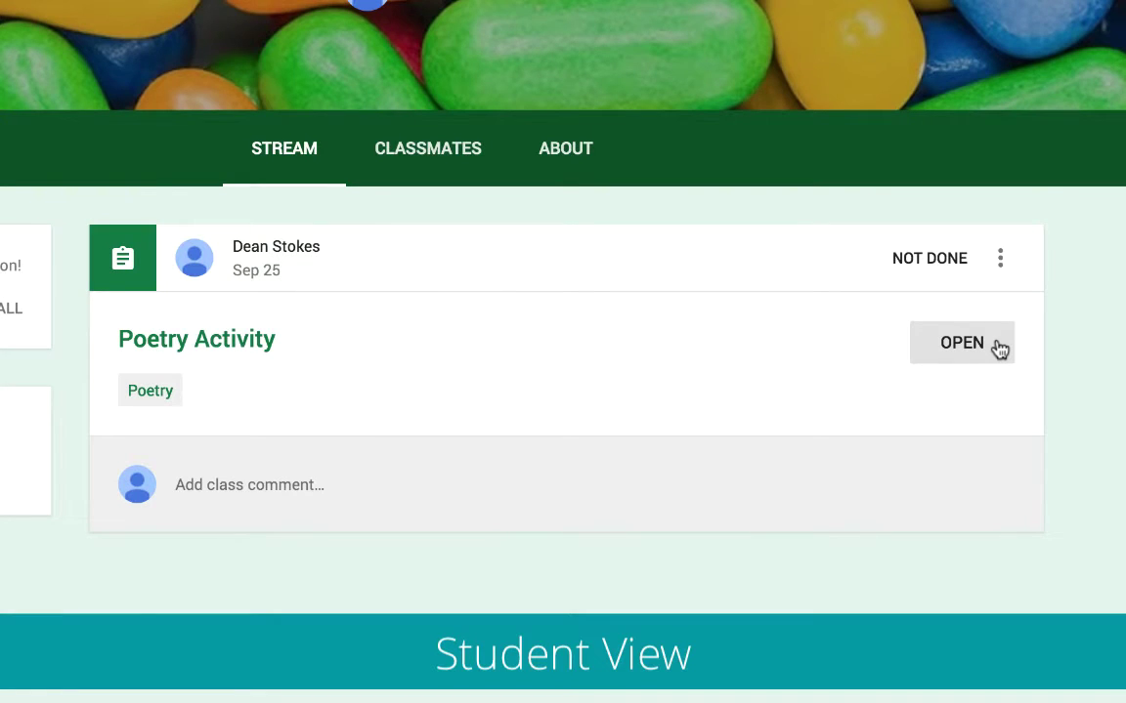
Open the Poetry Activity as the student and its 'Poetry Worksheet - Joe Bloggs' copy
left_click(996, 348)
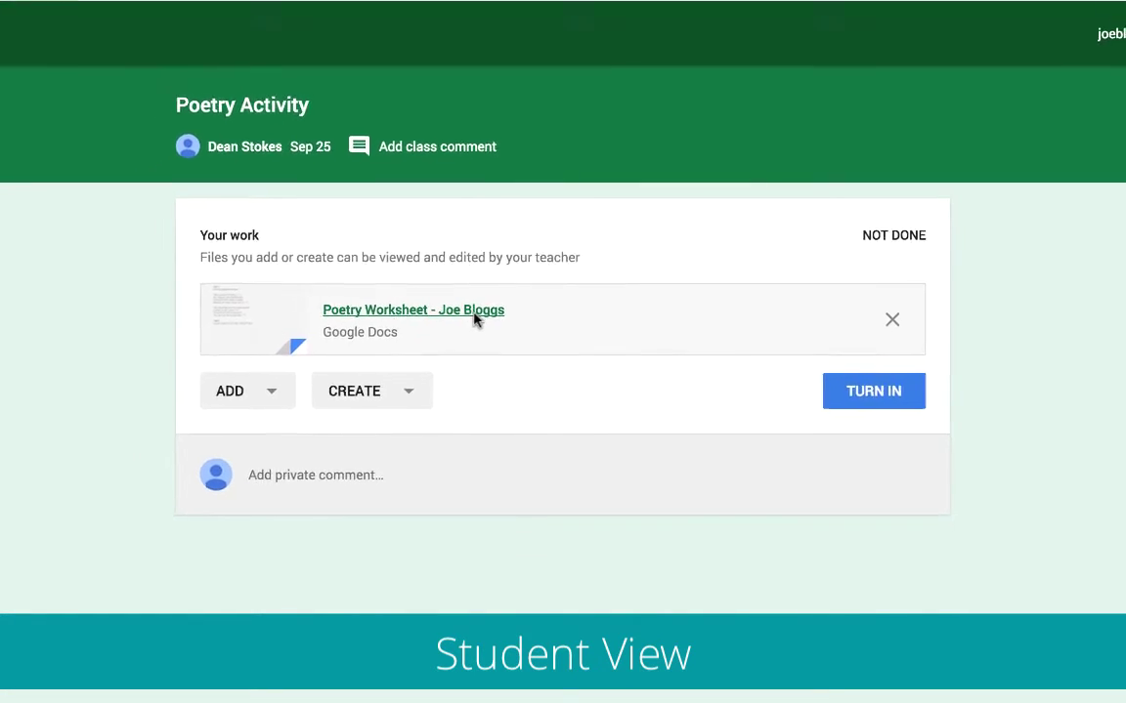
left_click(468, 322)
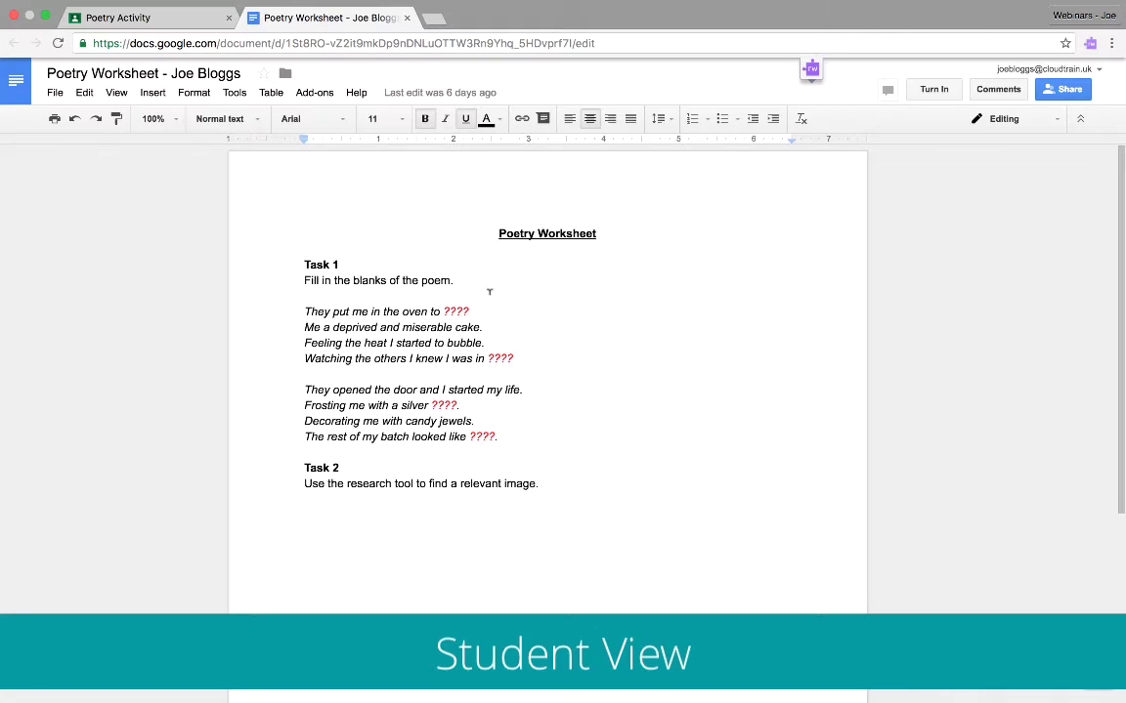
Turn on the Read&Write toolbar and play the Task 1 instruction line aloud
left_click(811, 69)
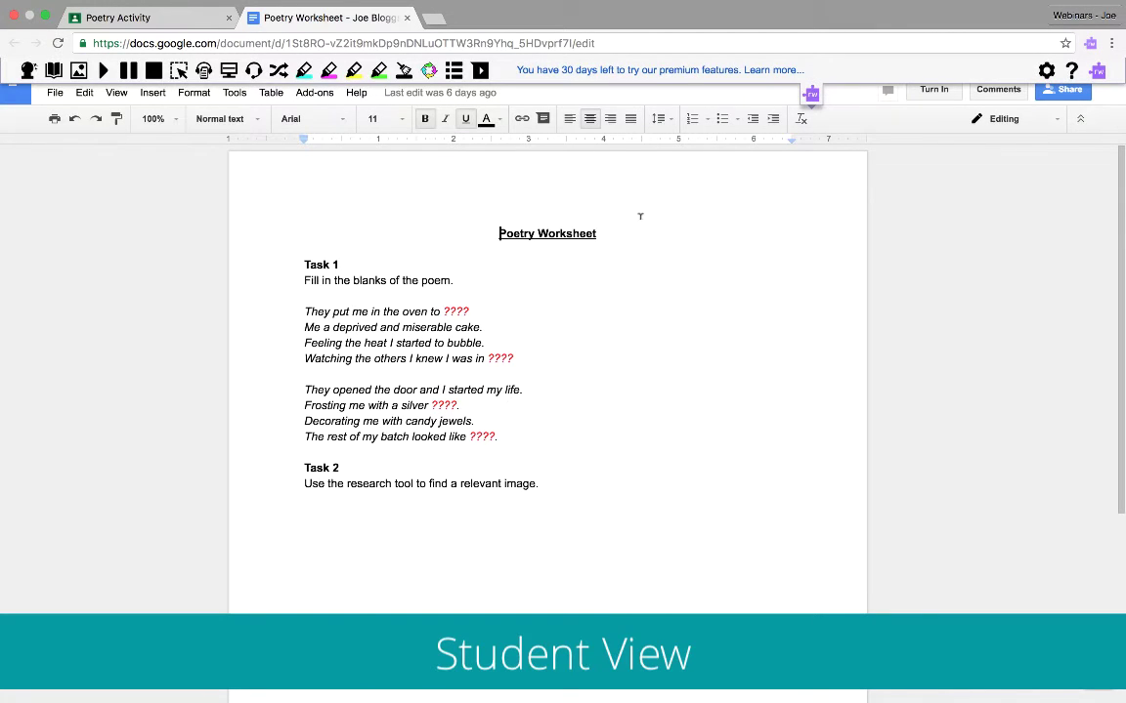
key("Down")
key("Down")
key("Down")
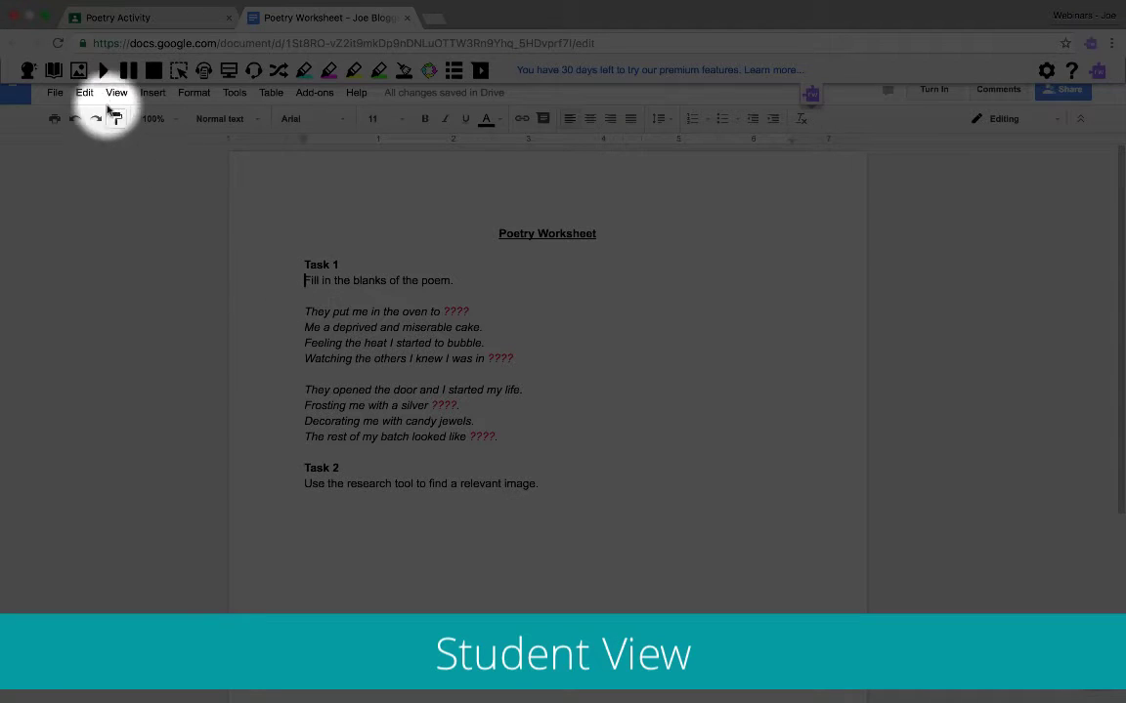
left_click(102, 70)
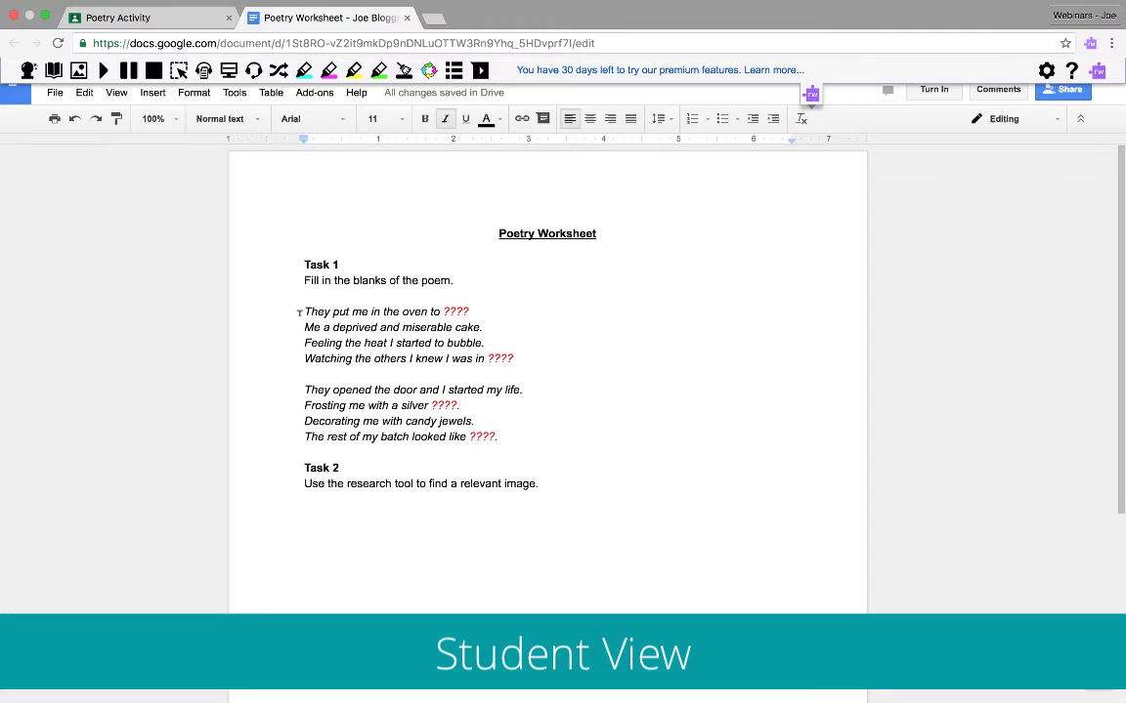
key("Up")
key("Up")
left_click(306, 313)
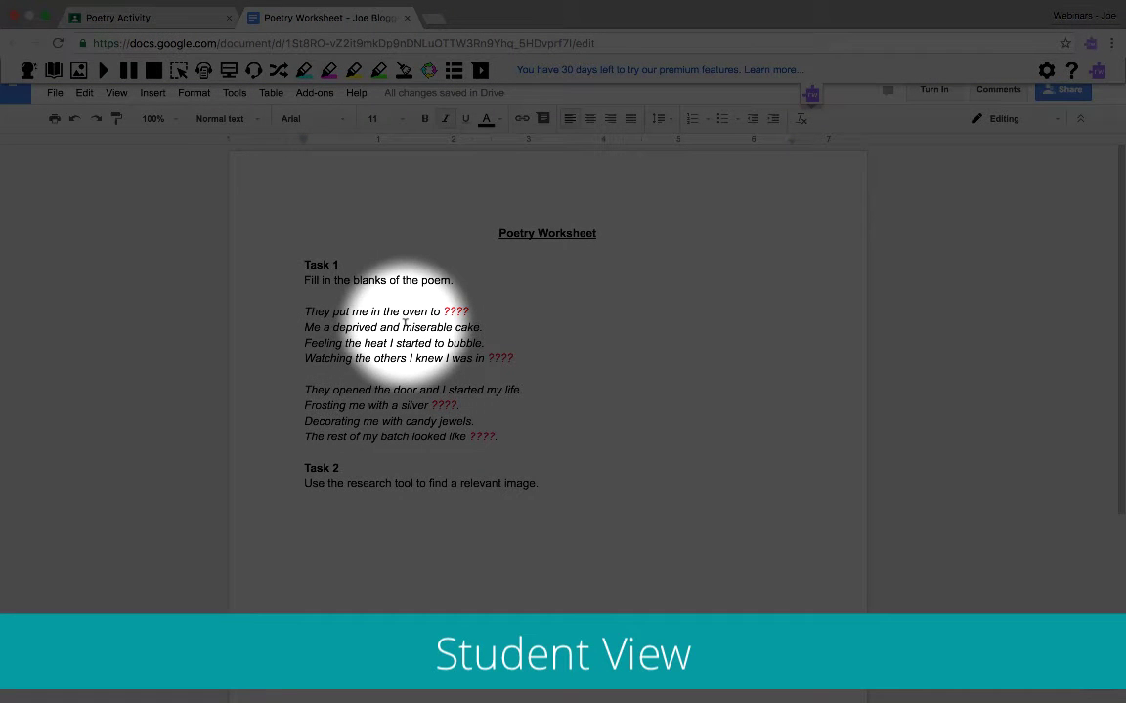
left_click_drag(403, 327, 451, 328)
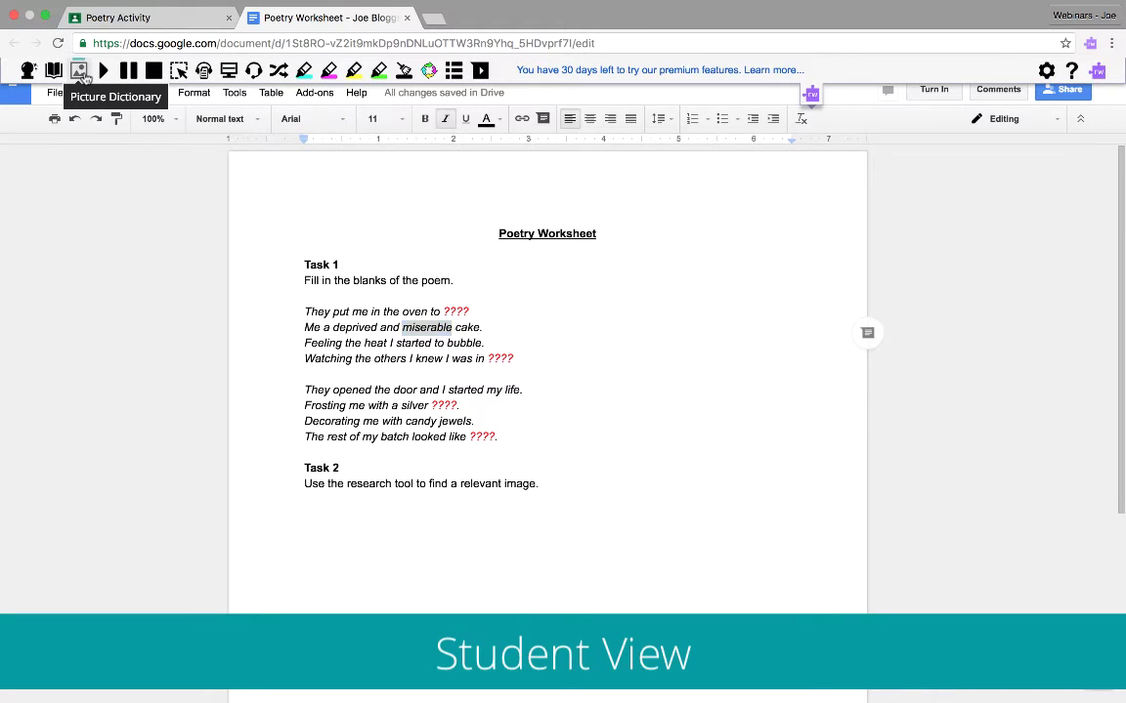
left_click(79, 70)
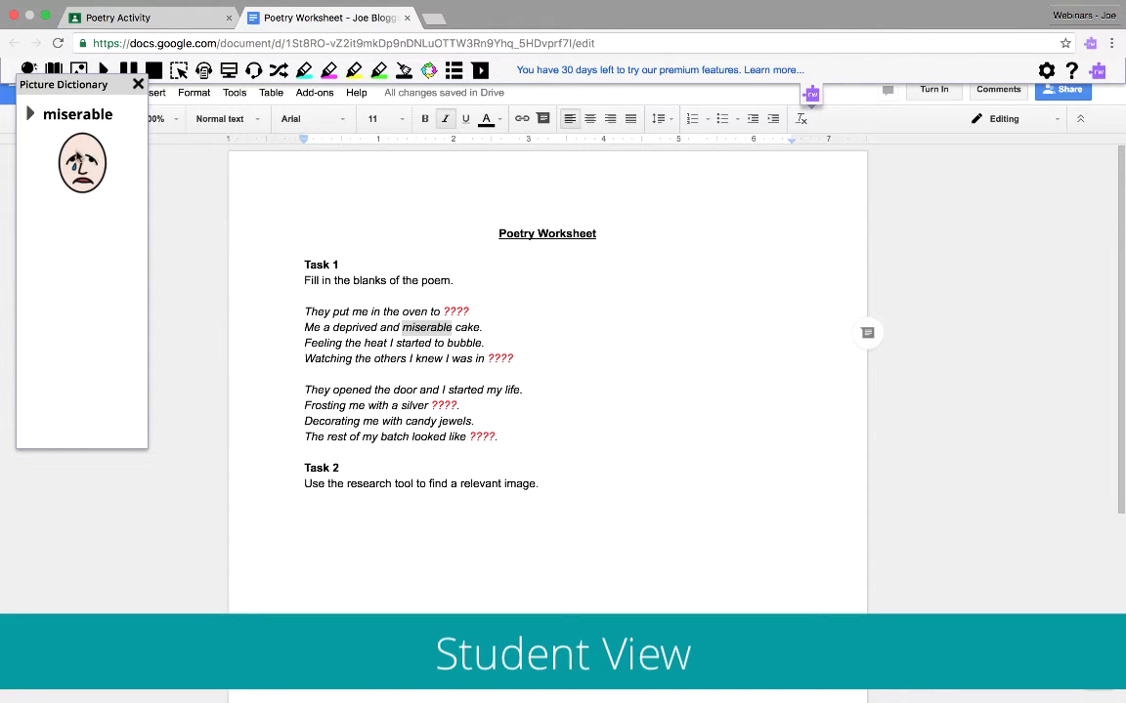
left_click(30, 115)
mouse_move(73, 93)
left_mouse_down()
mouse_move(88, 207)
mouse_move(344, 181)
mouse_move(598, 241)
mouse_move(716, 223)
mouse_move(743, 213)
mouse_move(738, 203)
left_mouse_up()
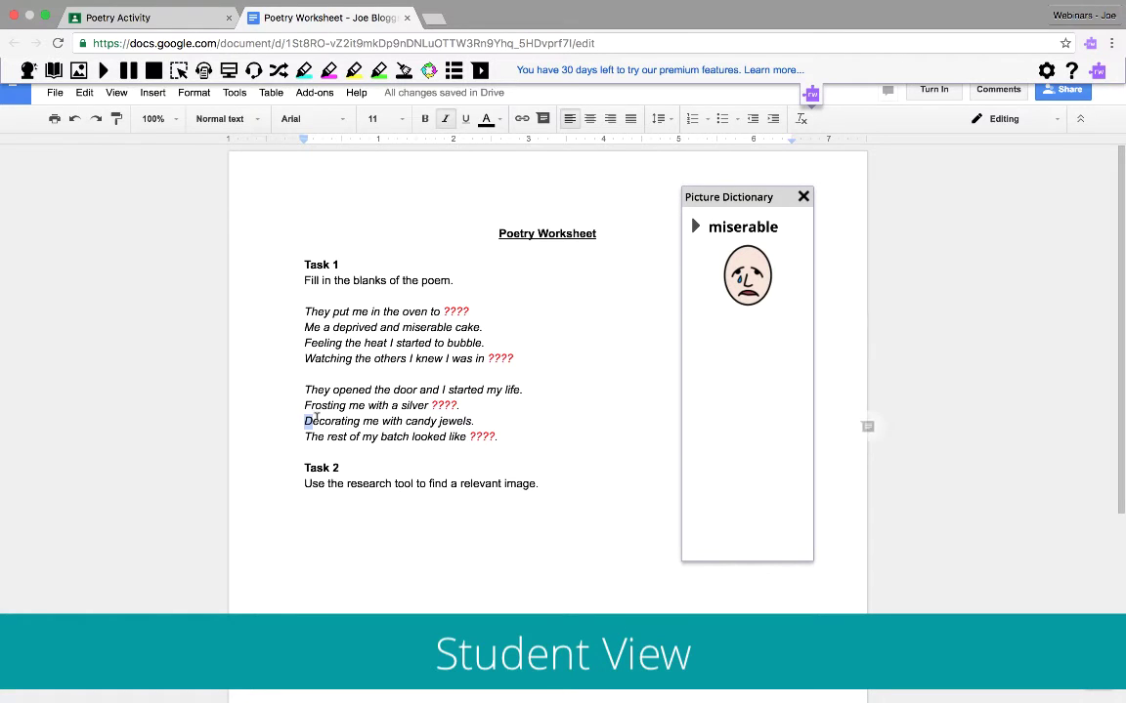
left_click_drag(305, 421, 360, 421)
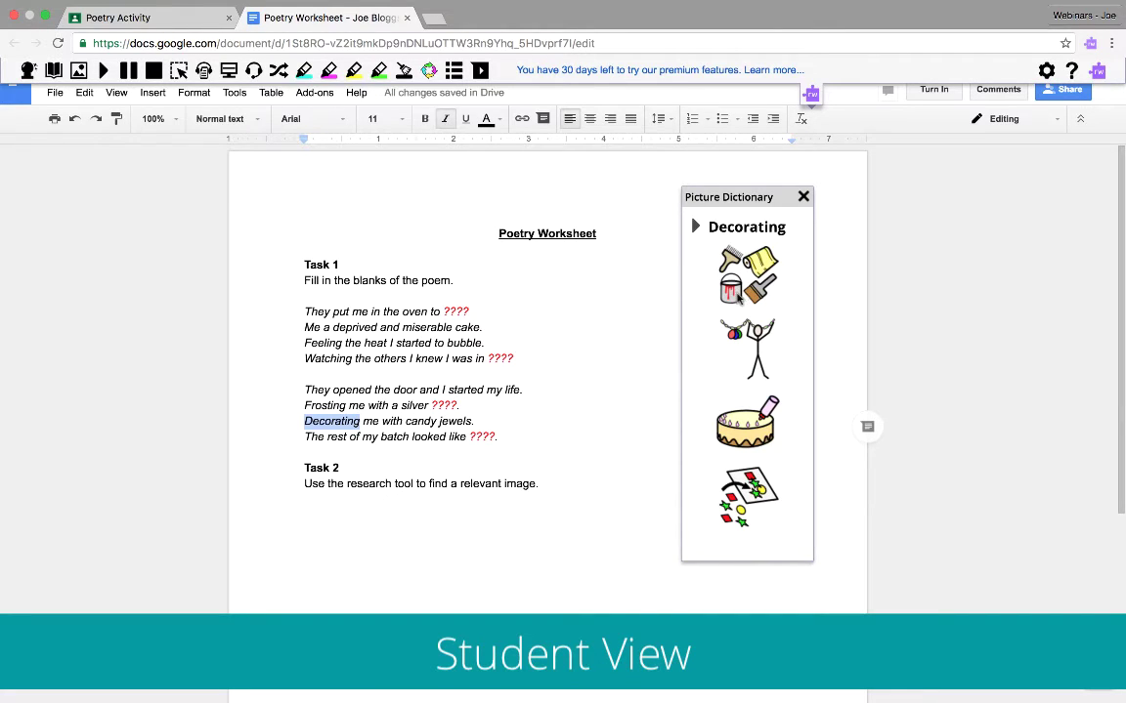
left_click_drag(437, 421, 404, 421)
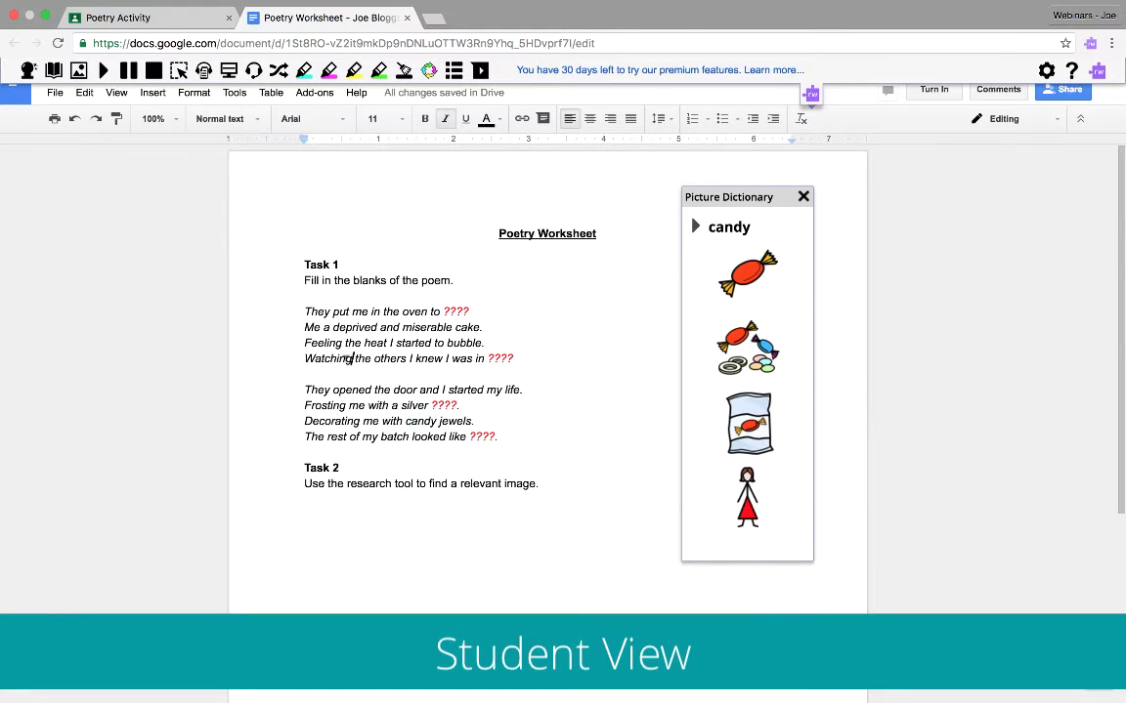
double_click(322, 358)
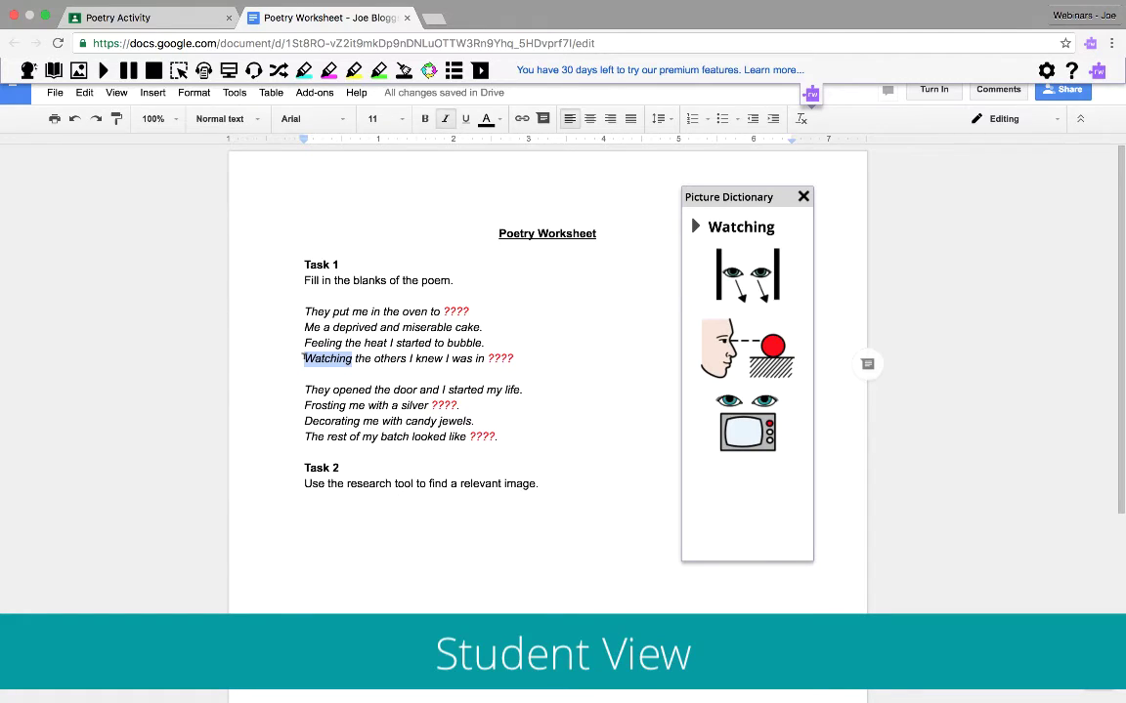
left_click(303, 358)
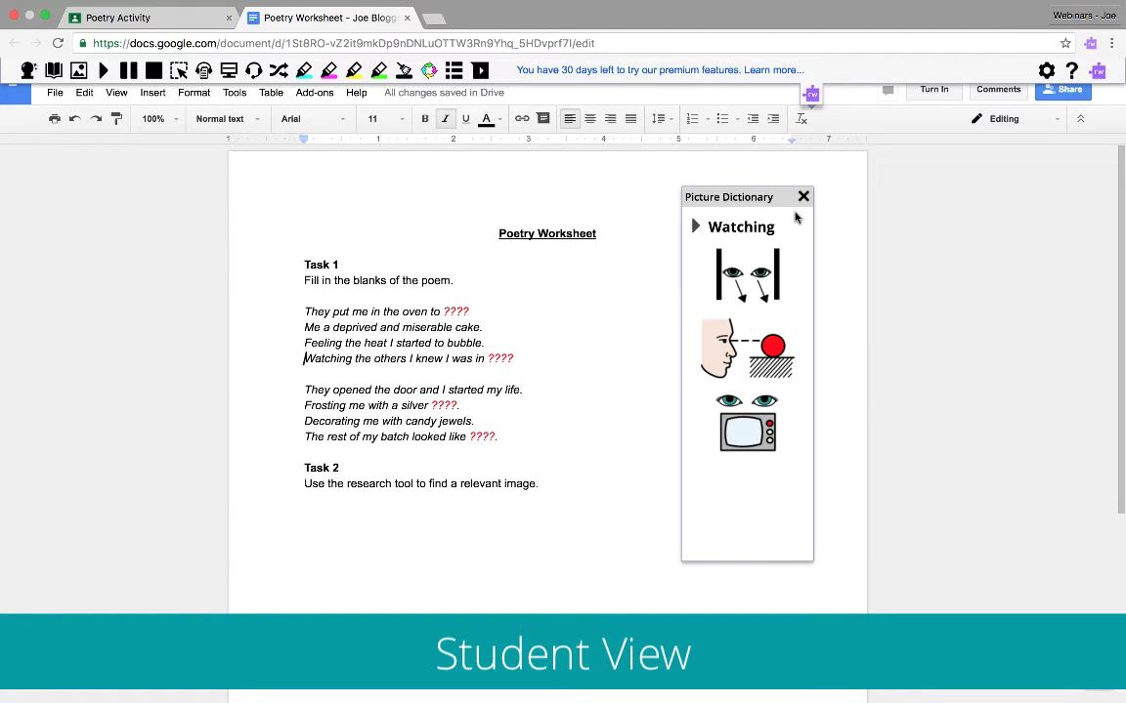
left_click(803, 198)
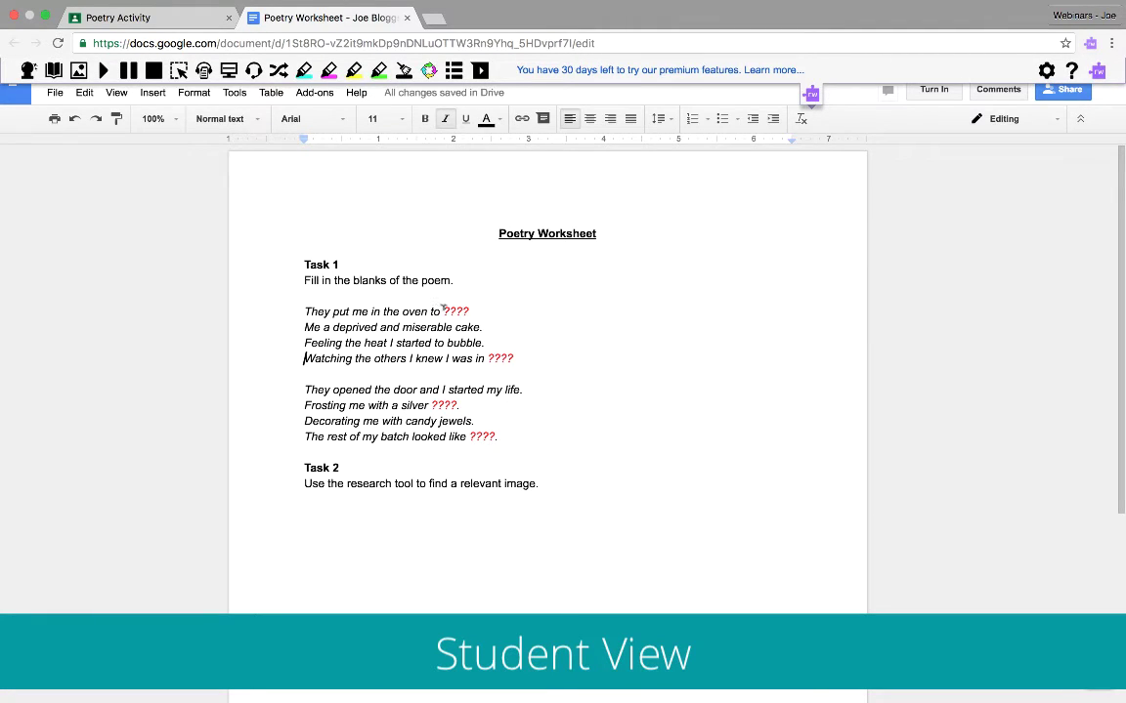
Replace the first two red ???? blanks with 'bake' and 'trouble', then select 'trouble'
left_click_drag(443, 312, 469, 311)
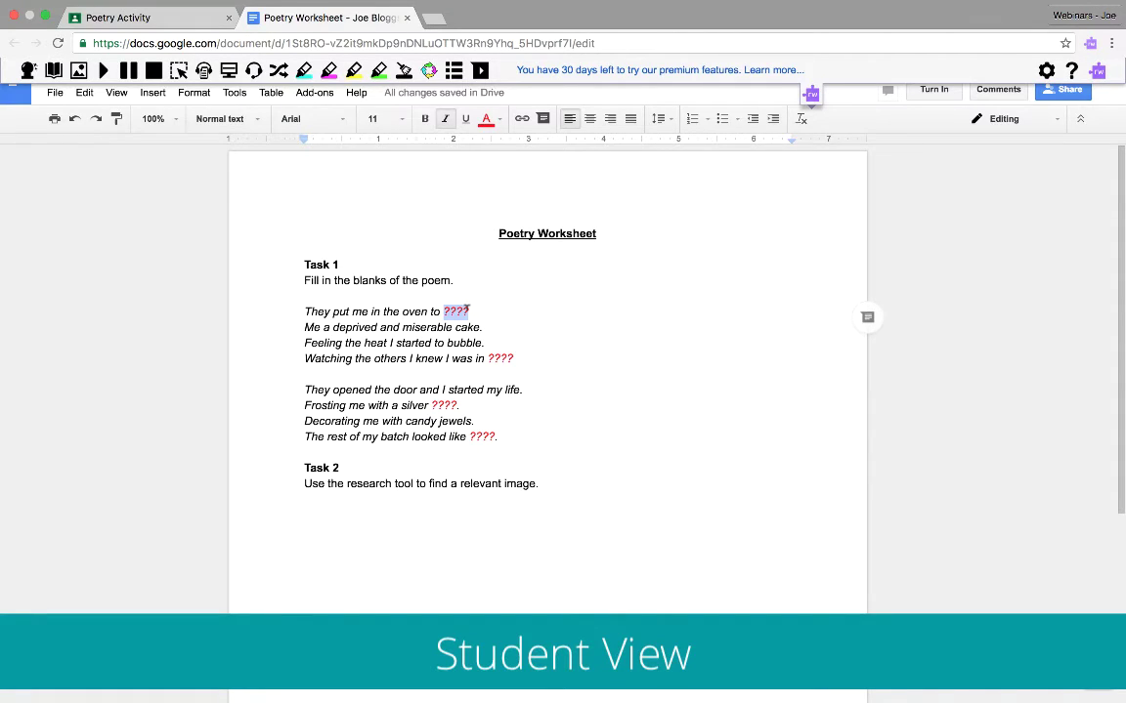
key("BackSpace")
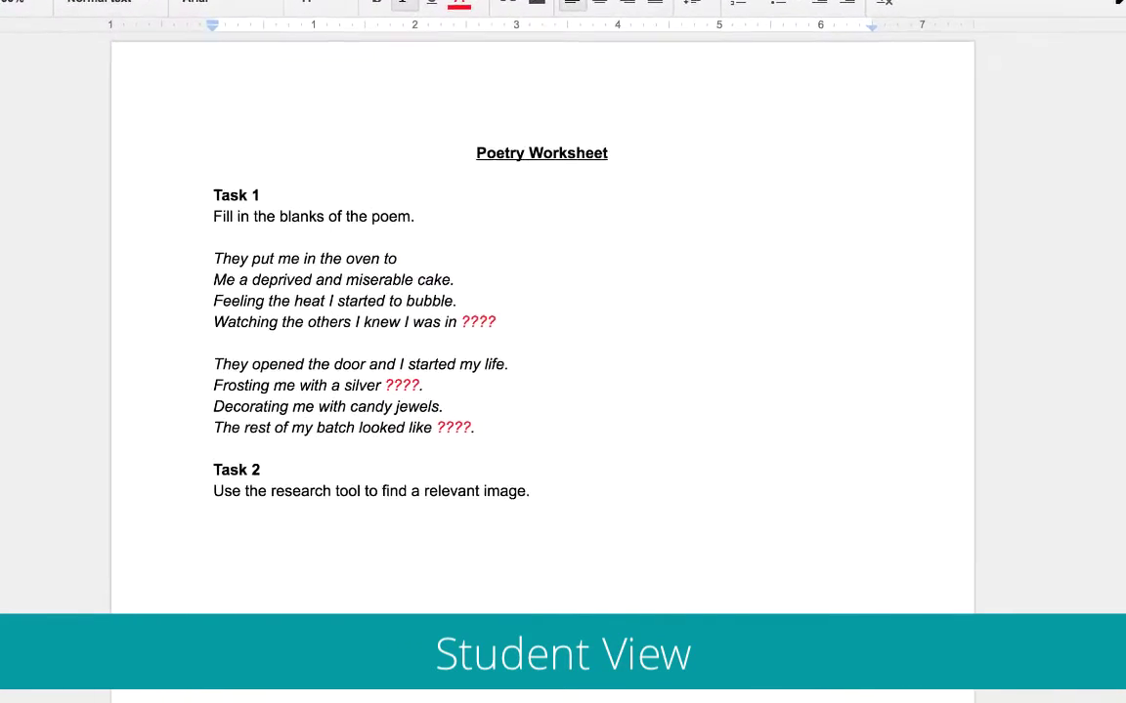
type("ble")
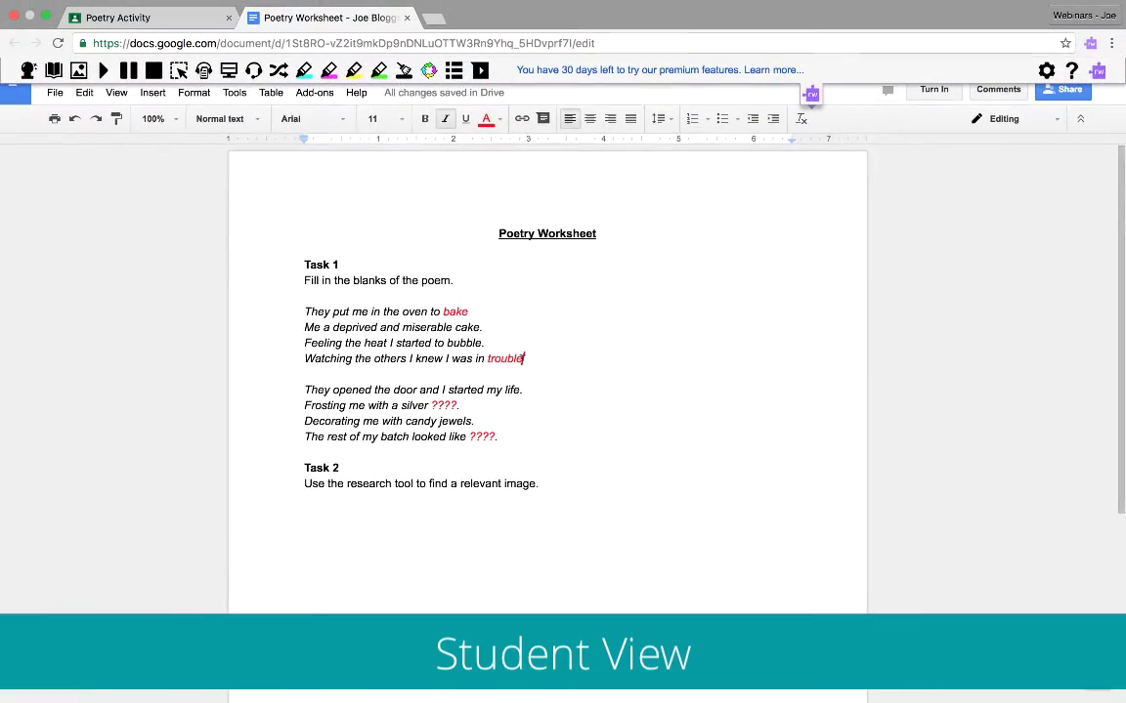
key("ctrl+shift+Left")
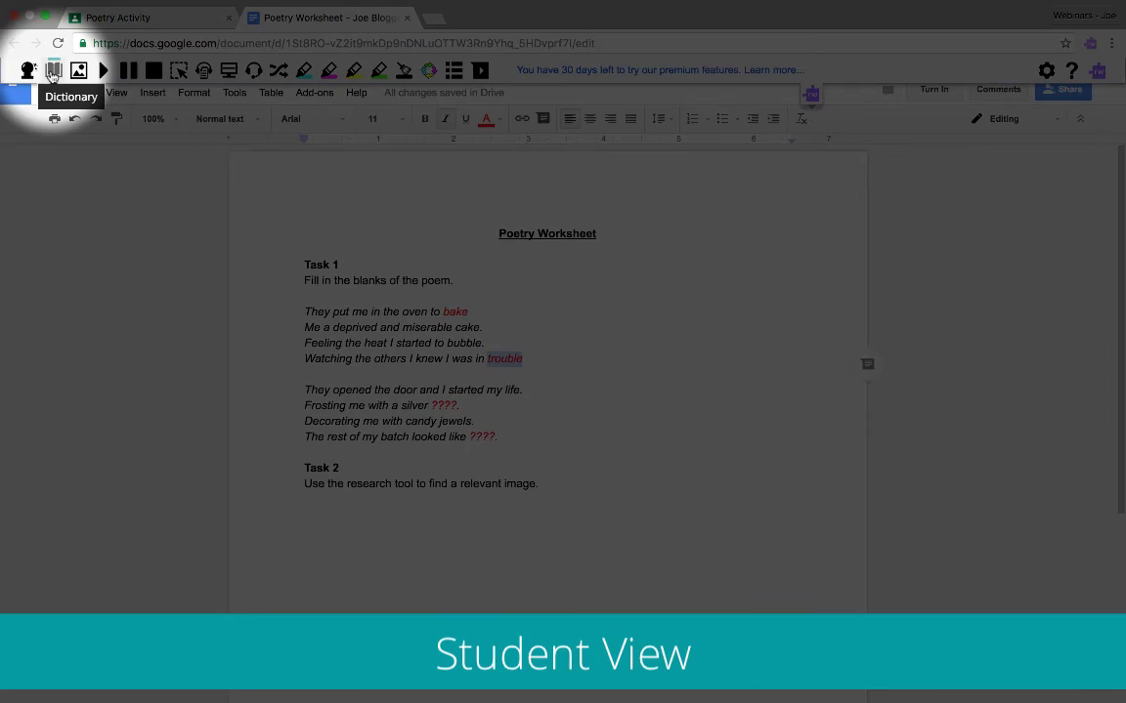
left_click(53, 72)
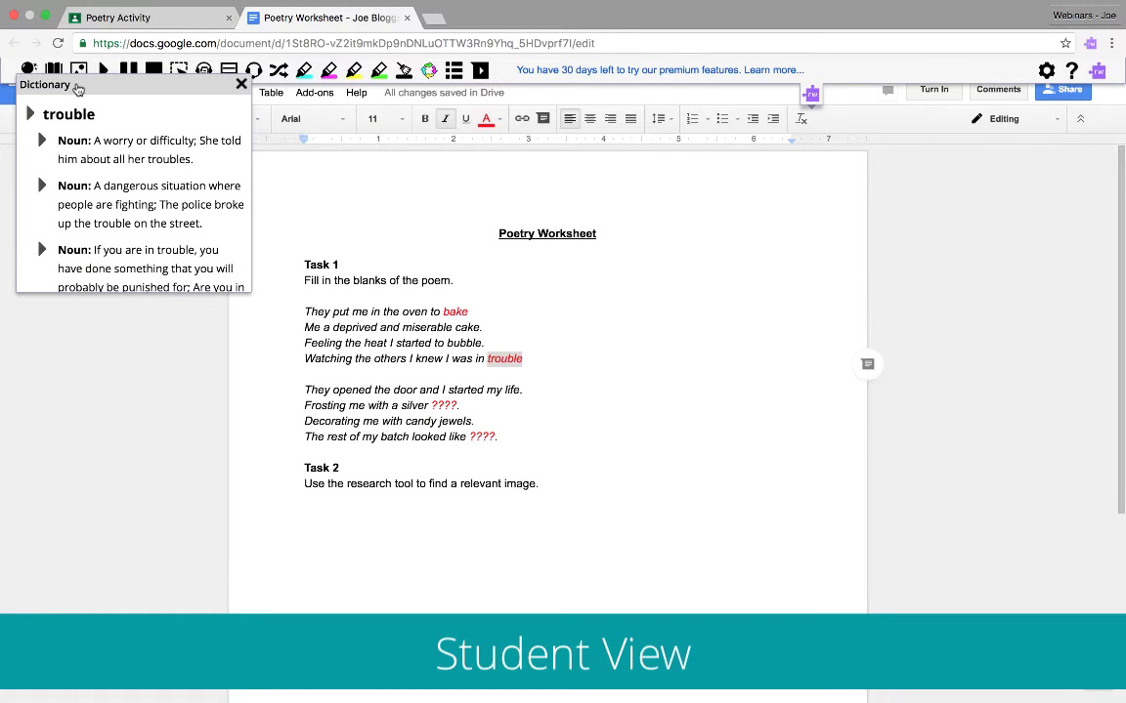
left_click_drag(78, 88, 643, 277)
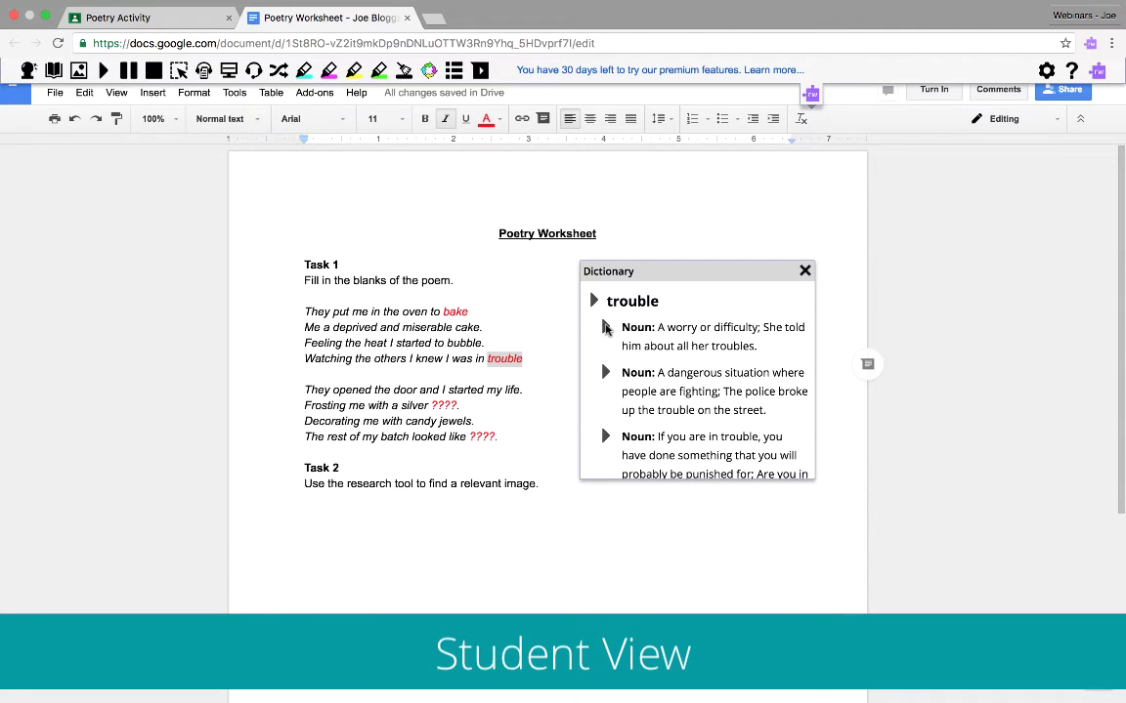
scroll(609, 367, "down", 2)
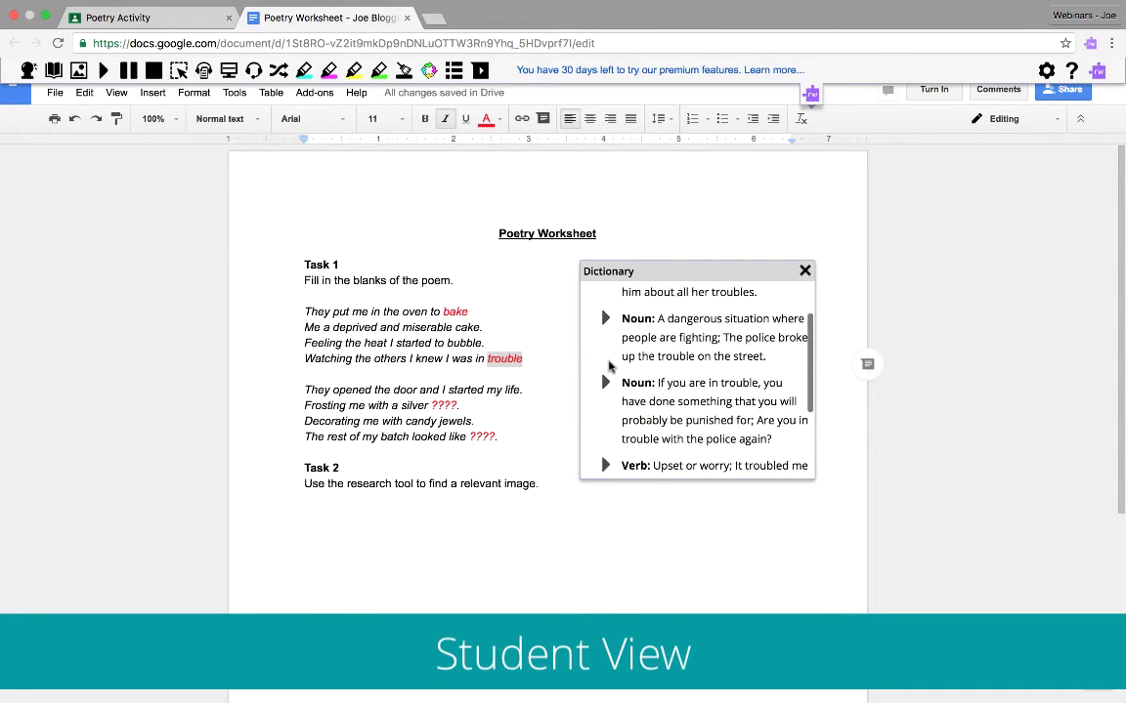
scroll(609, 368, "down", 2)
scroll(609, 367, "down", 2)
scroll(609, 365, "down", 1)
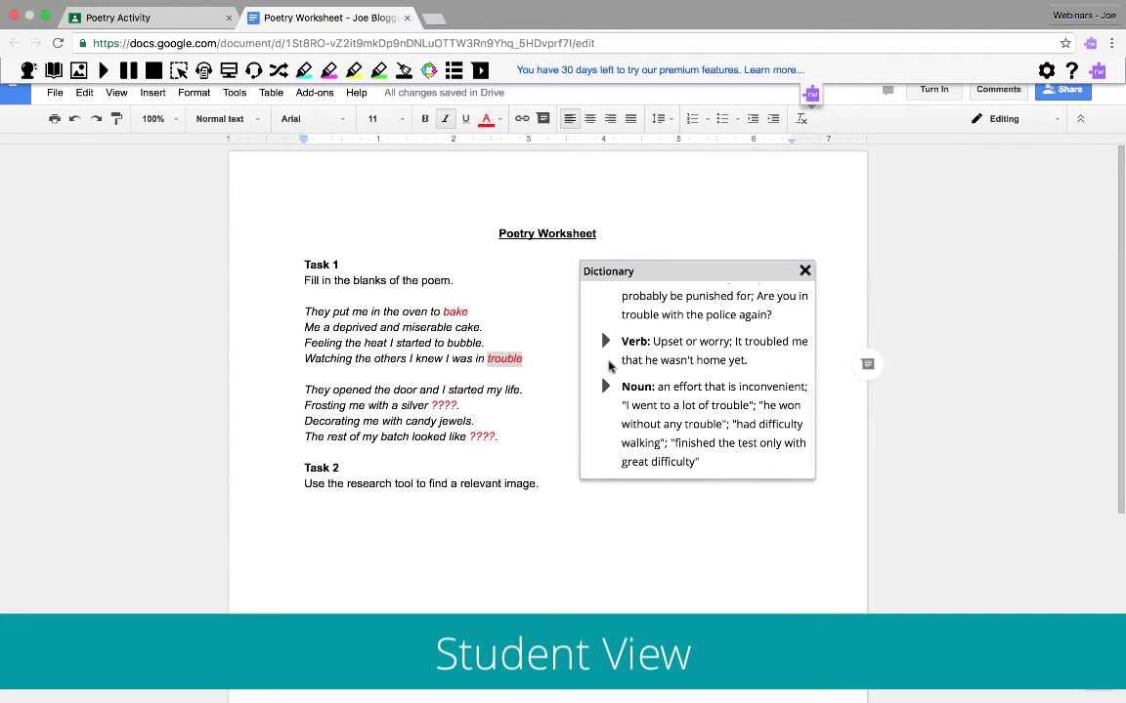
scroll(608, 366, "up", 5)
left_click(804, 270)
left_click(302, 389)
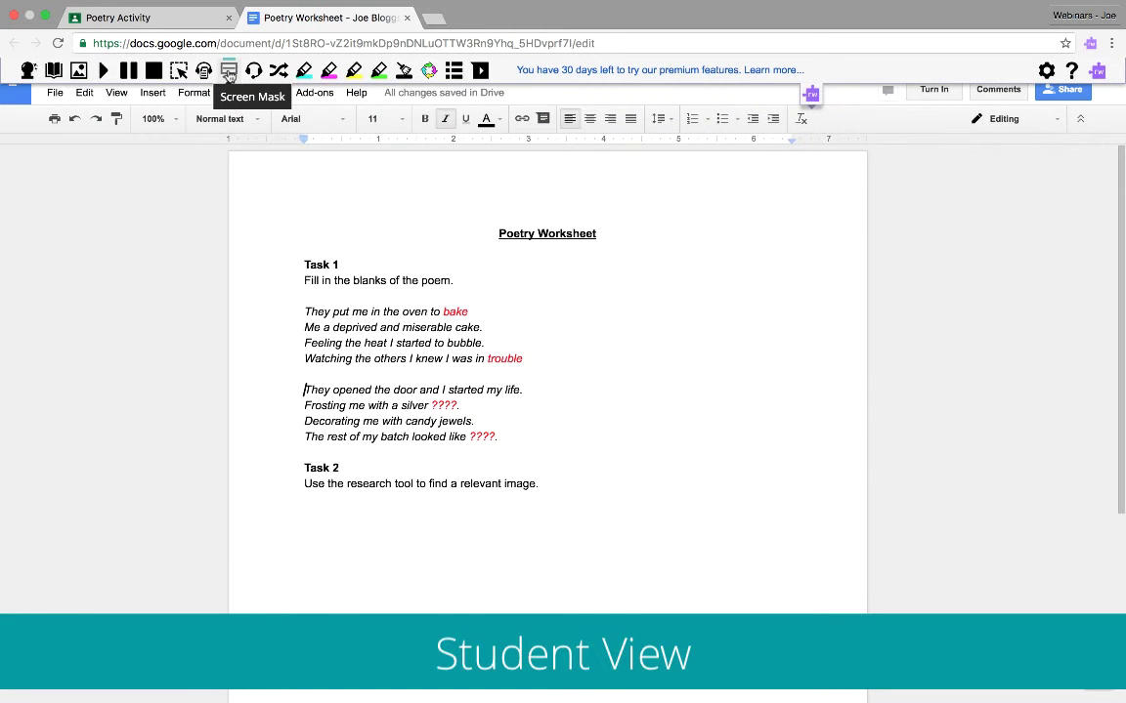
Turn on Screen Mask, then type 'knife' after silver and 'fools' in the last line
left_click(228, 72)
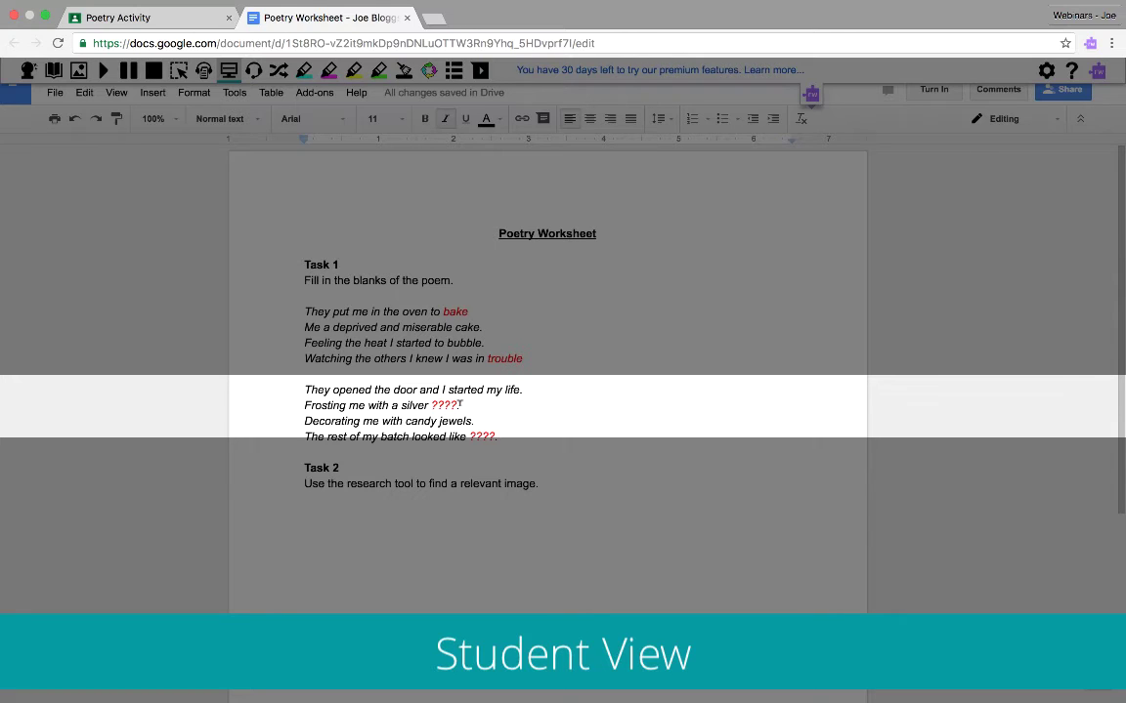
double_click(456, 405)
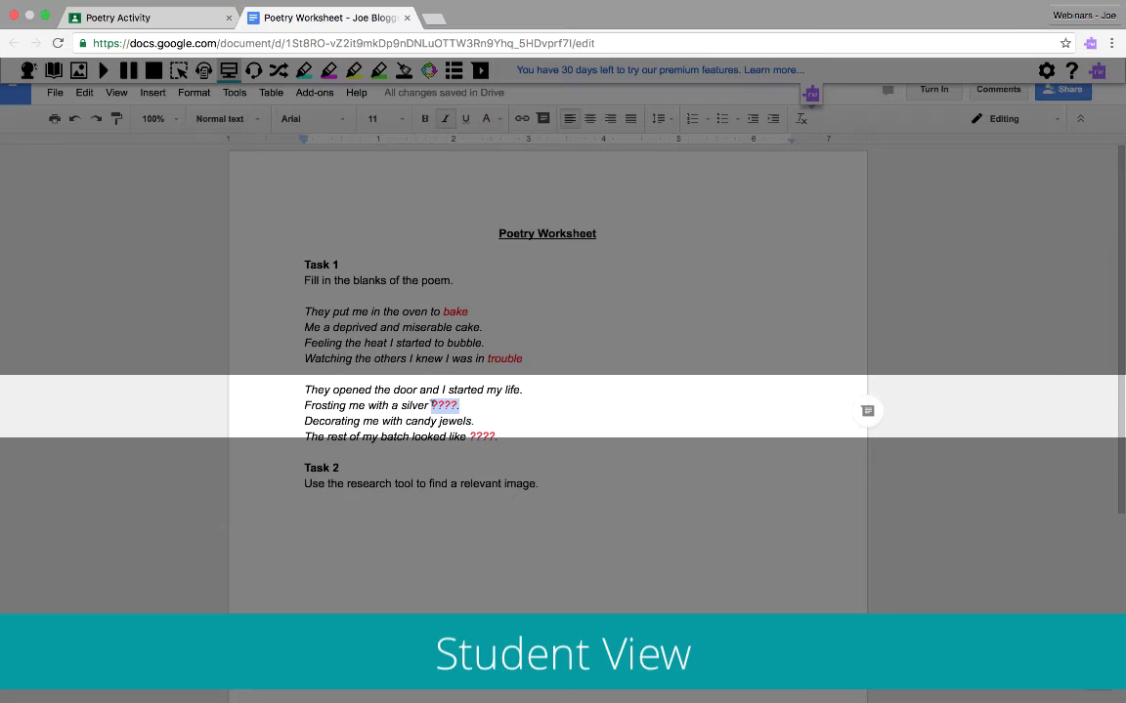
type("knife")
double_click(481, 436)
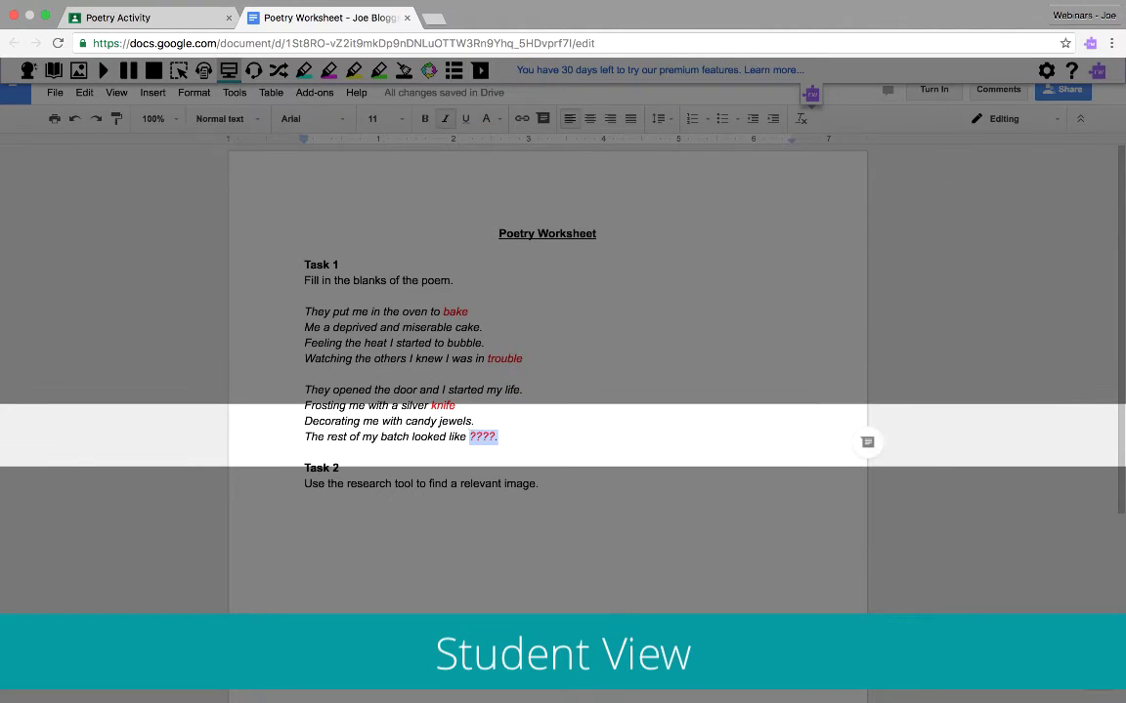
type("fools")
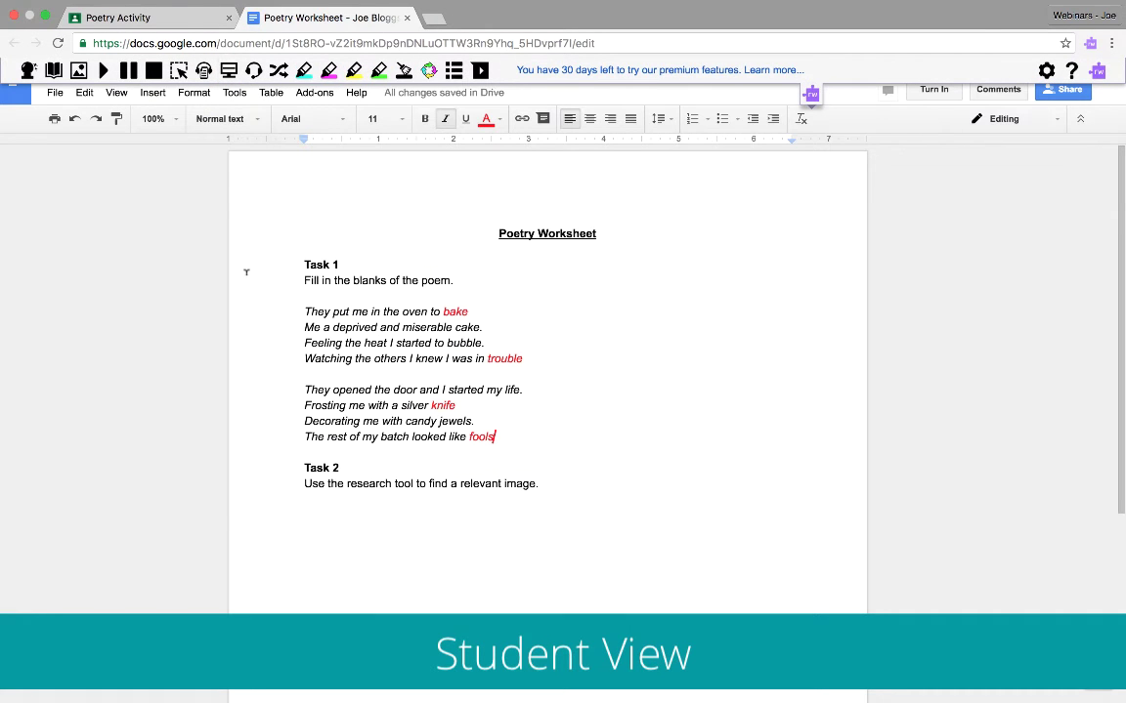
Add the non-italic line 'She lifted me up and took out a bite' below the poem, then a new line
key("ctrl+i")
key("Return")
key("Return")
type("S")
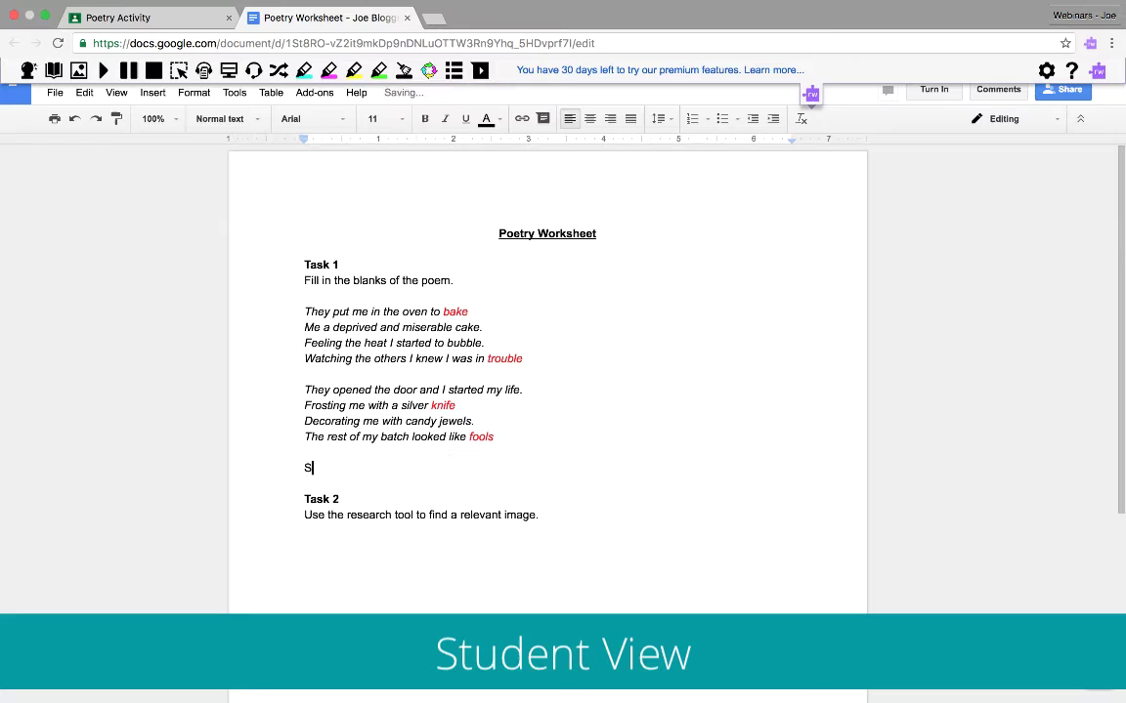
type("he lif")
type("ted me up and took")
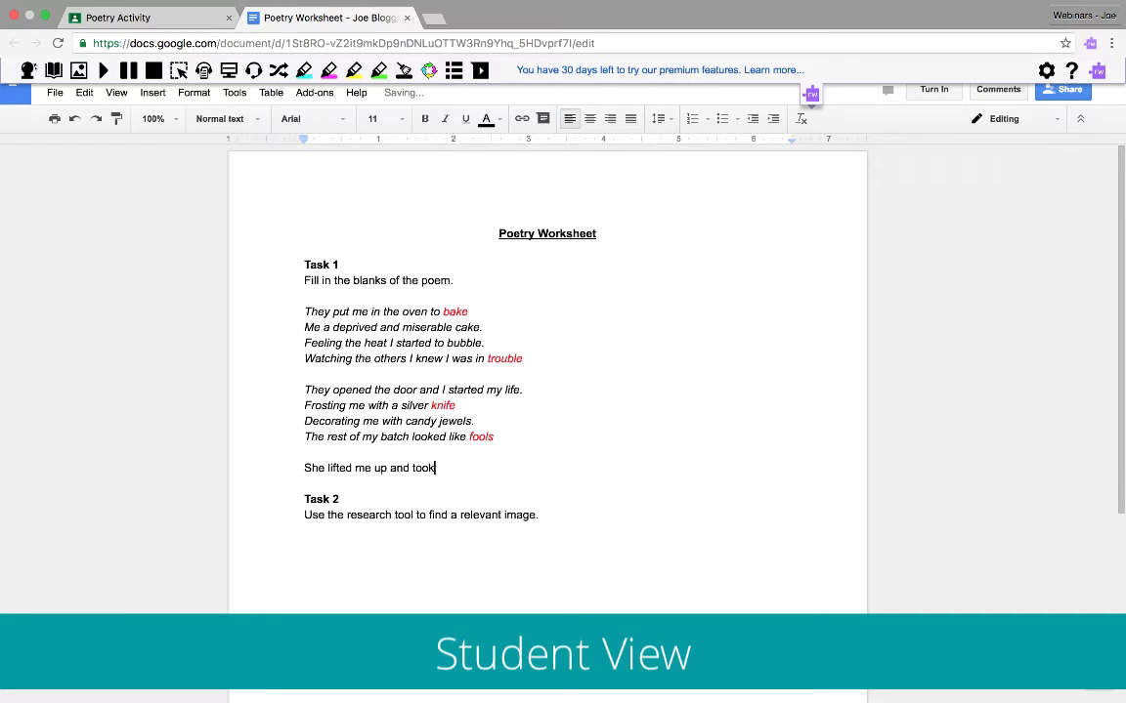
type(" out a bi")
type("te")
key("Return")
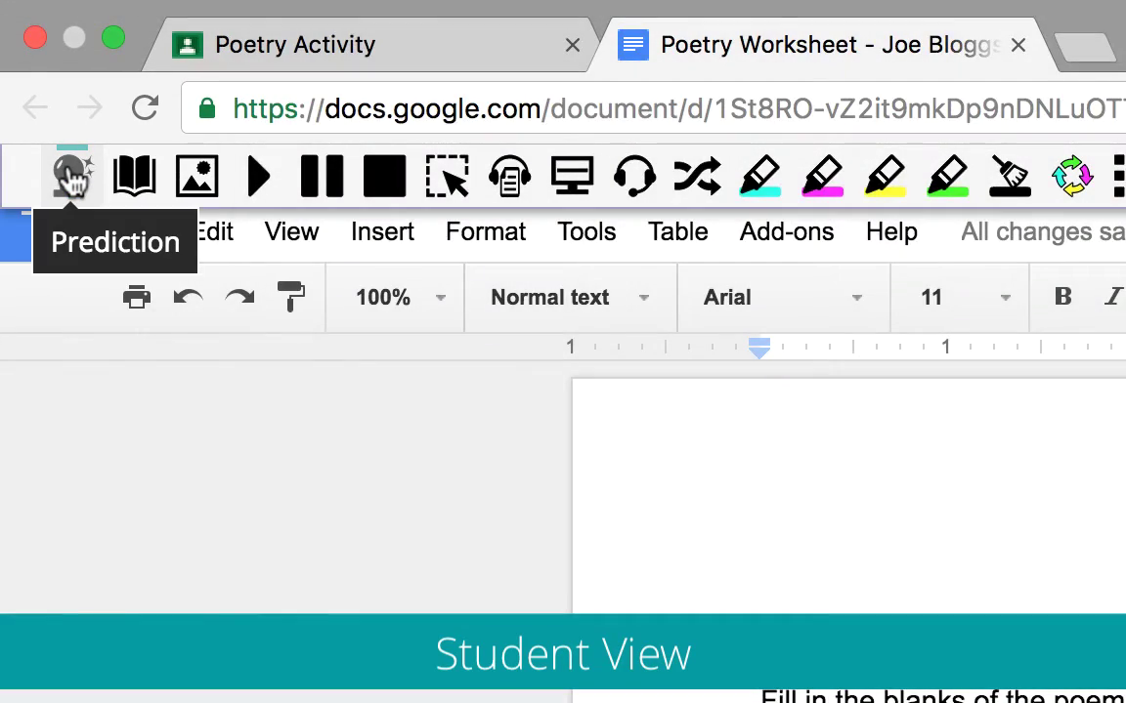
Write 'It gave me a little fright' using Read&Write word prediction, then start an empty line
left_click(70, 176)
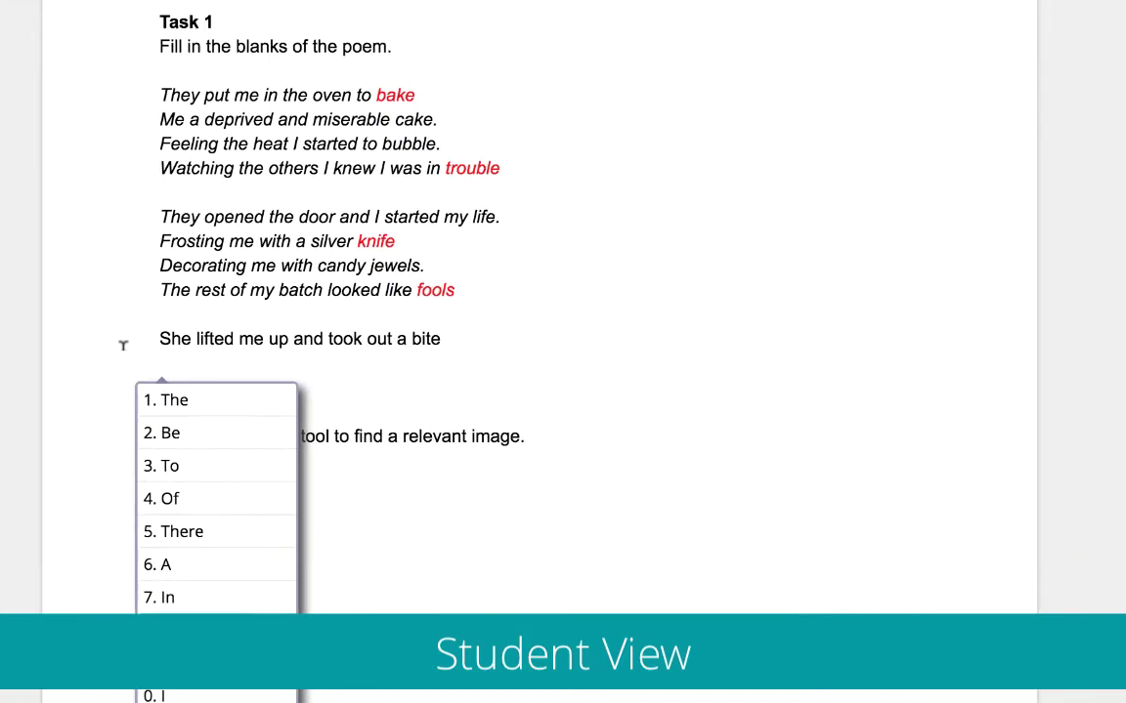
type("It")
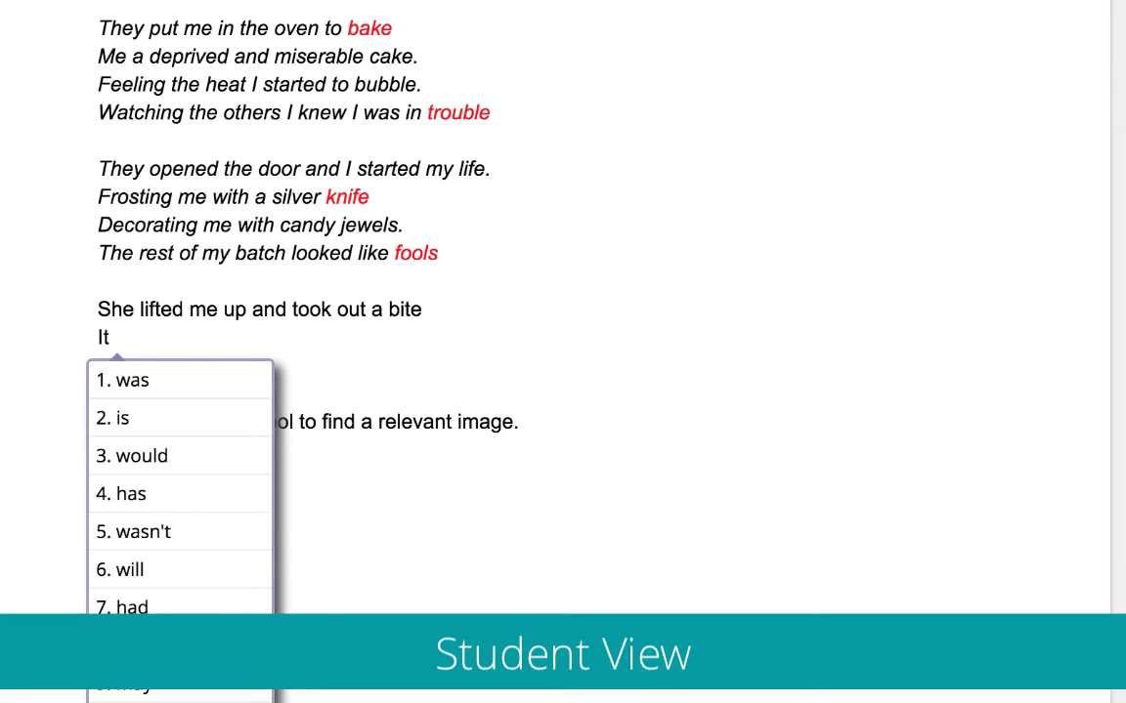
type(" gave")
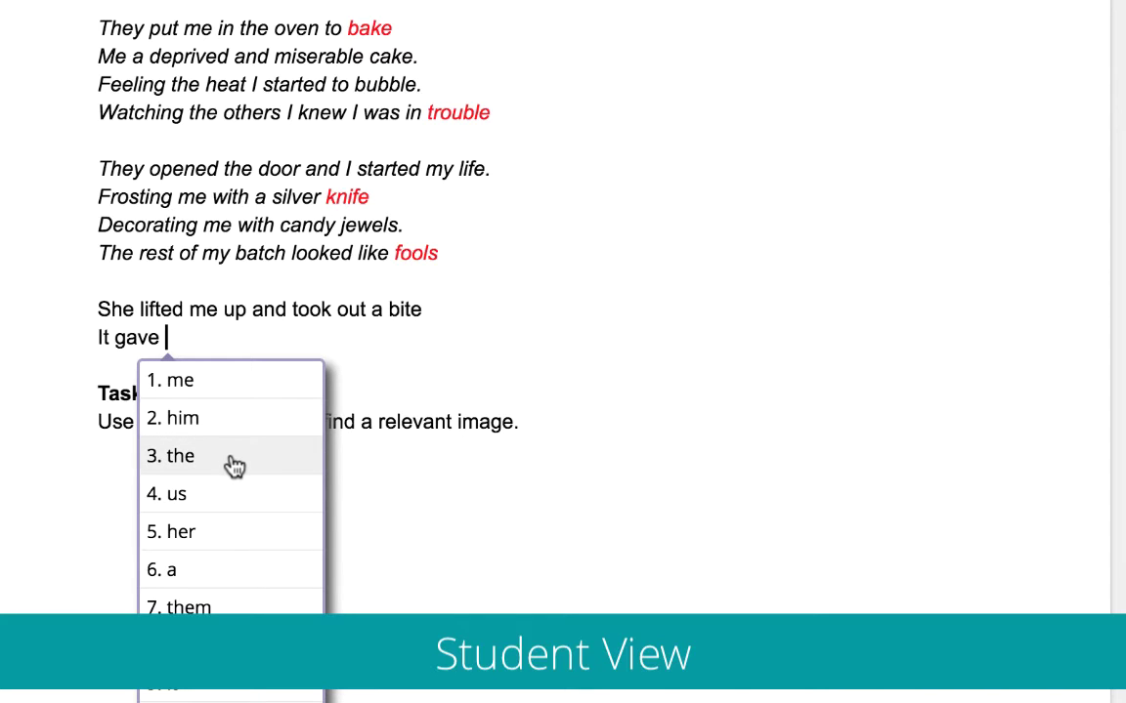
left_click(187, 389)
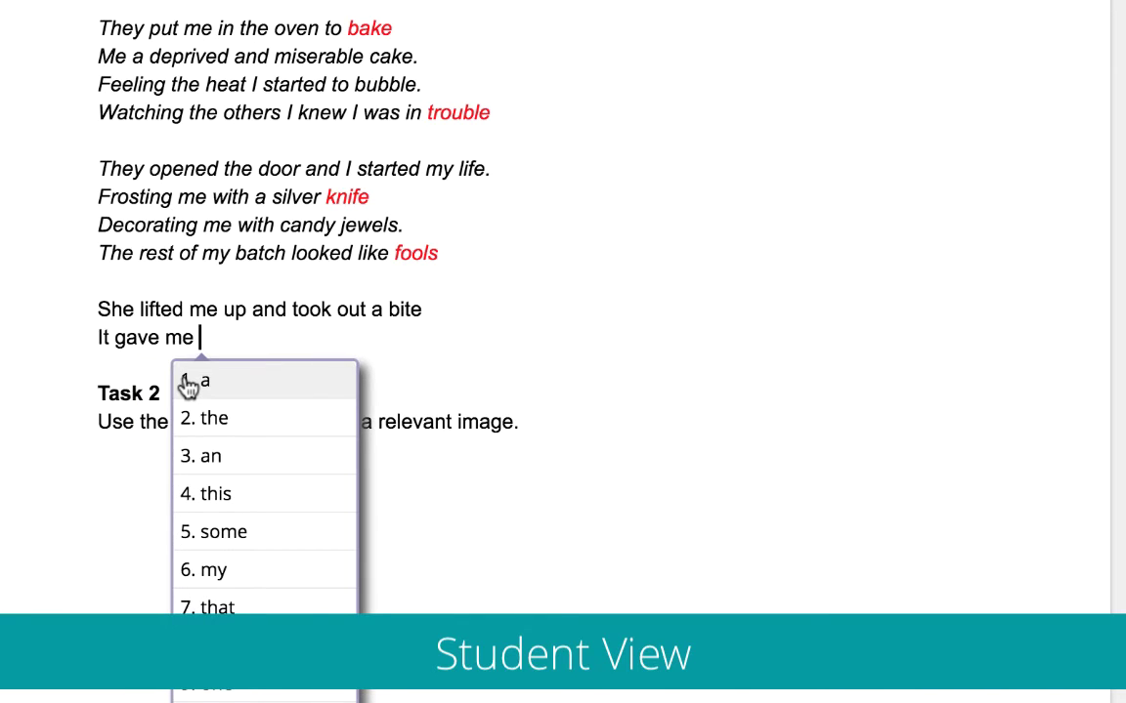
left_click(187, 383)
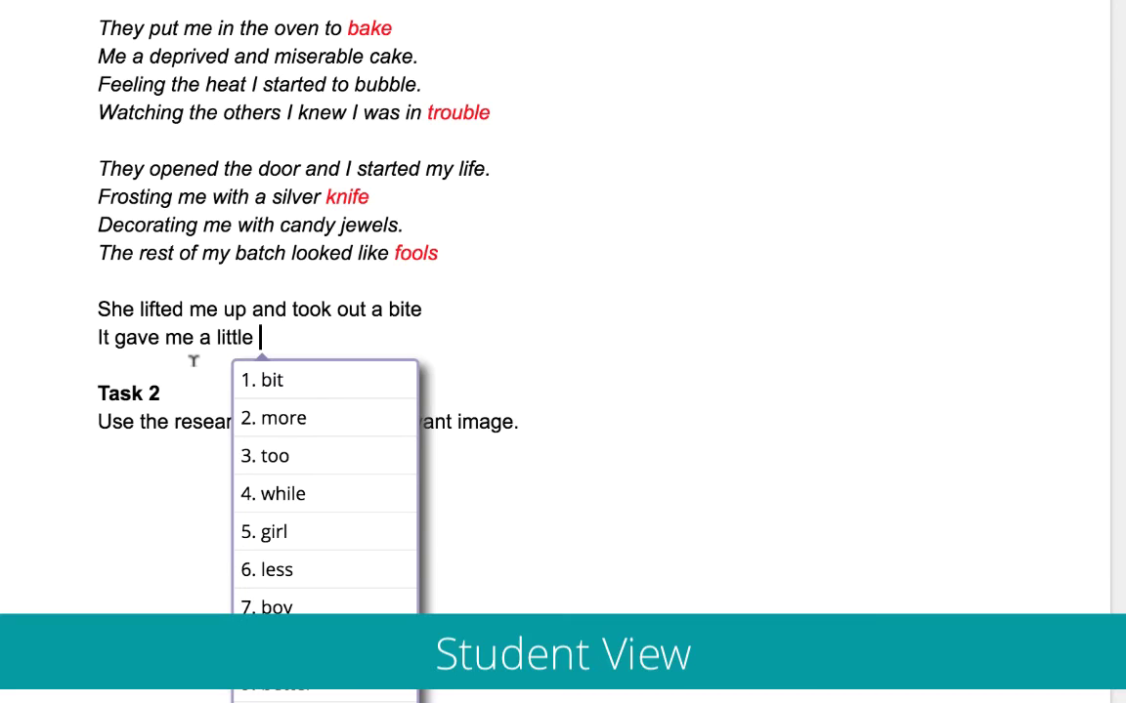
type("frigh")
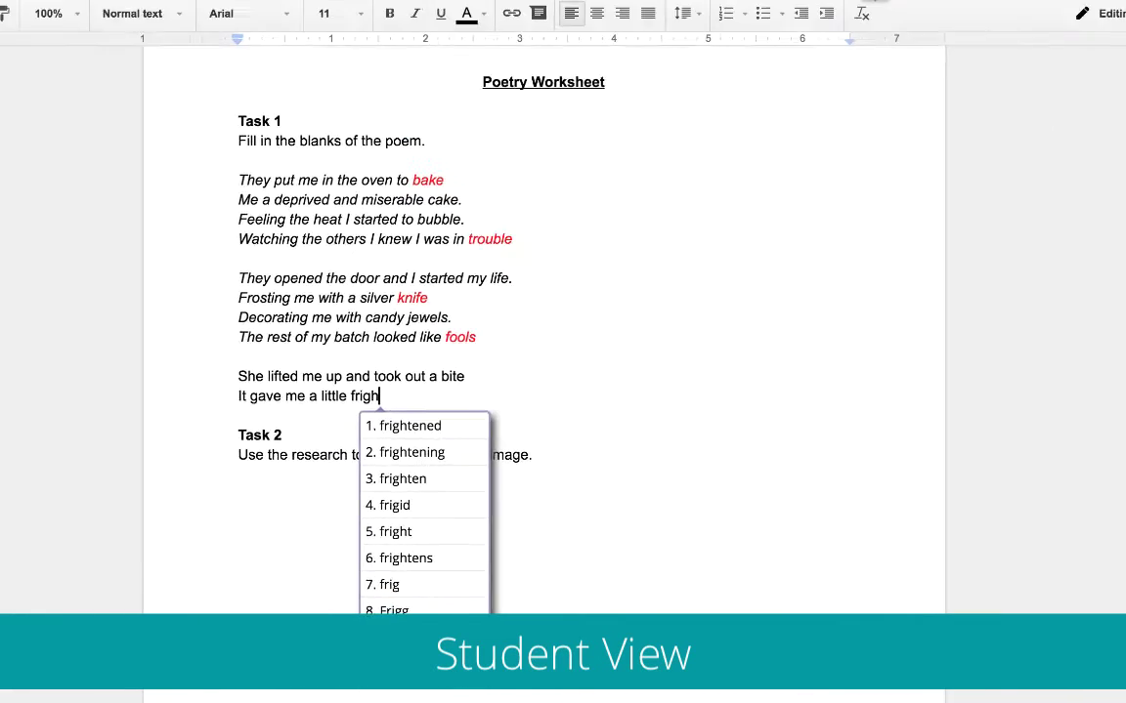
type("t")
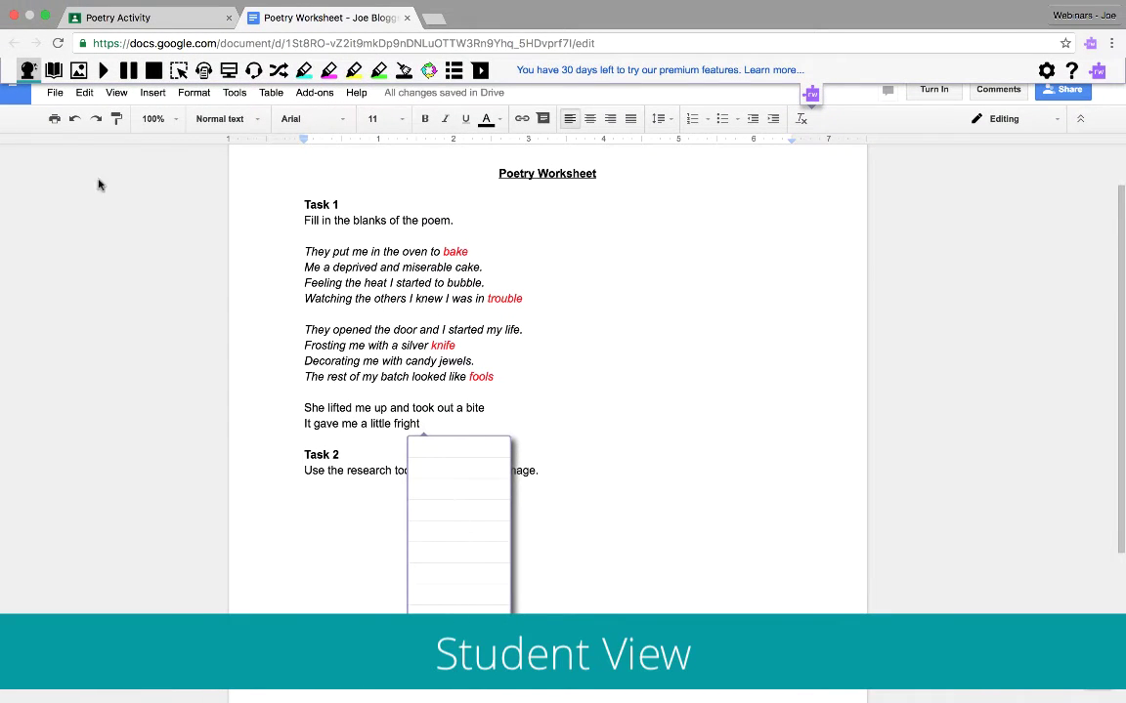
left_click(28, 71)
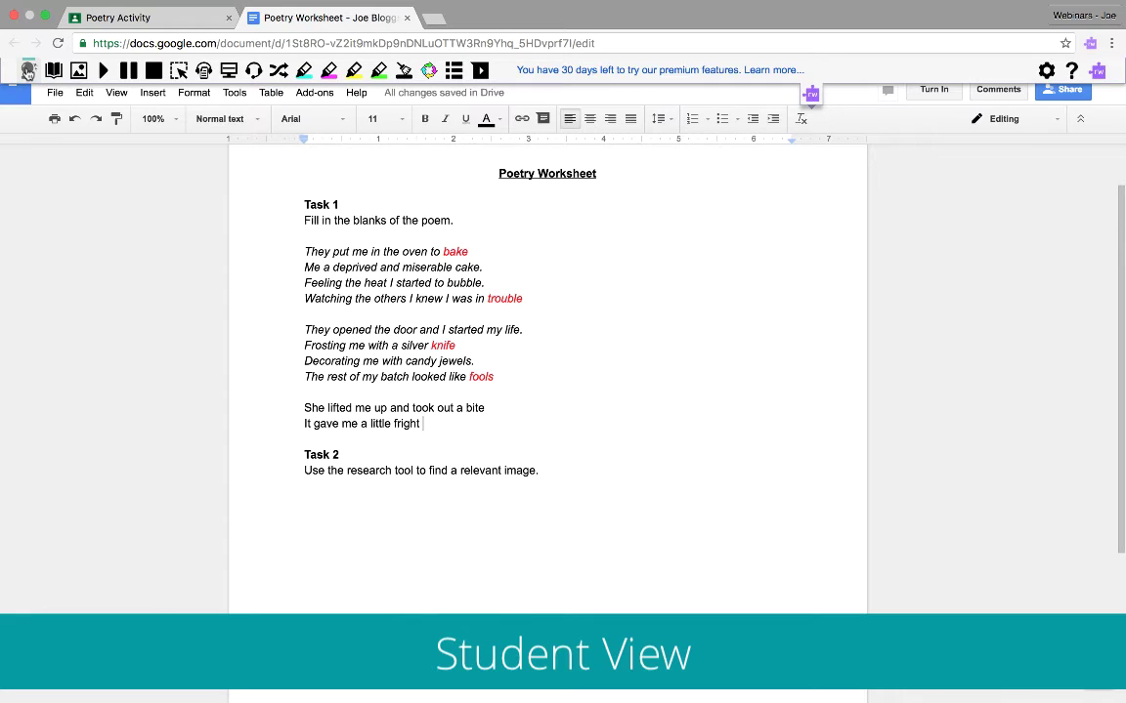
key("Return")
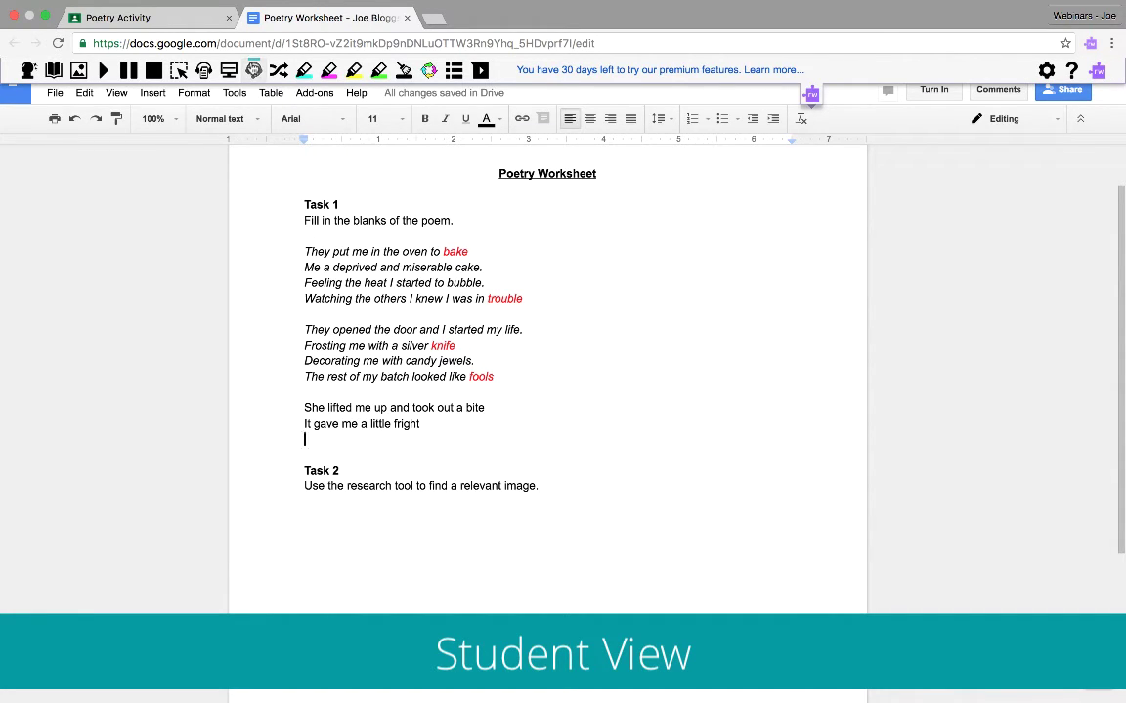
Dictate 'As she chewed she said that's delicious' with Read&Write Speech Input, allowing microphone access
left_click(254, 75)
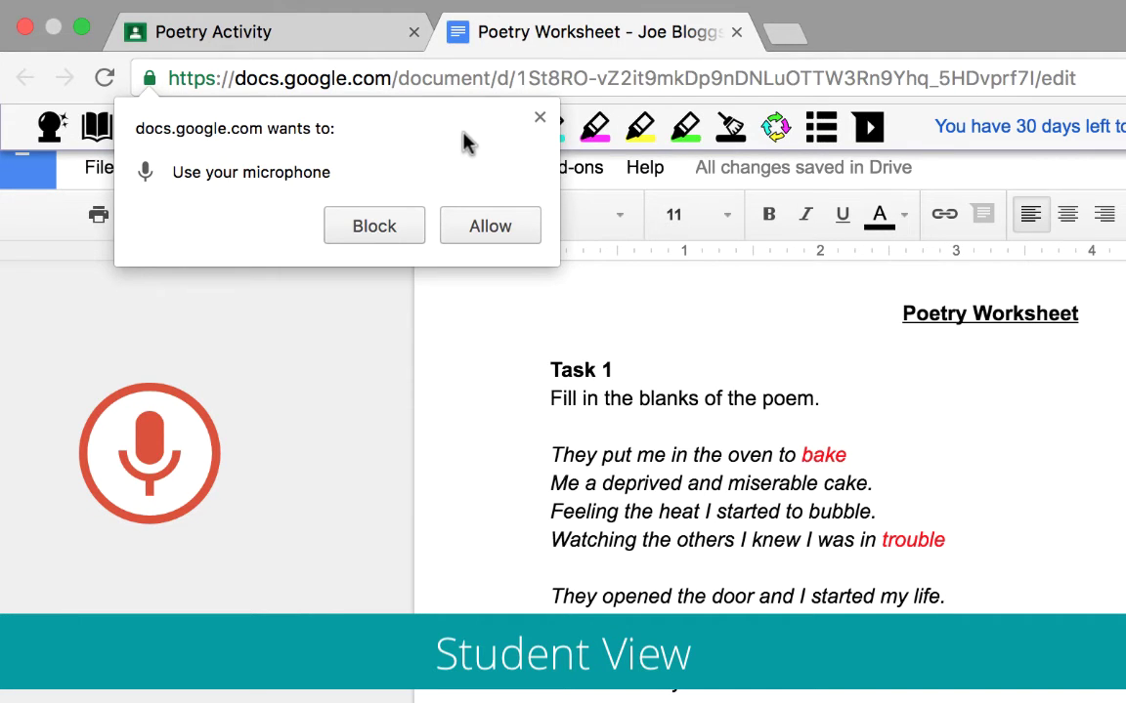
left_click(490, 225)
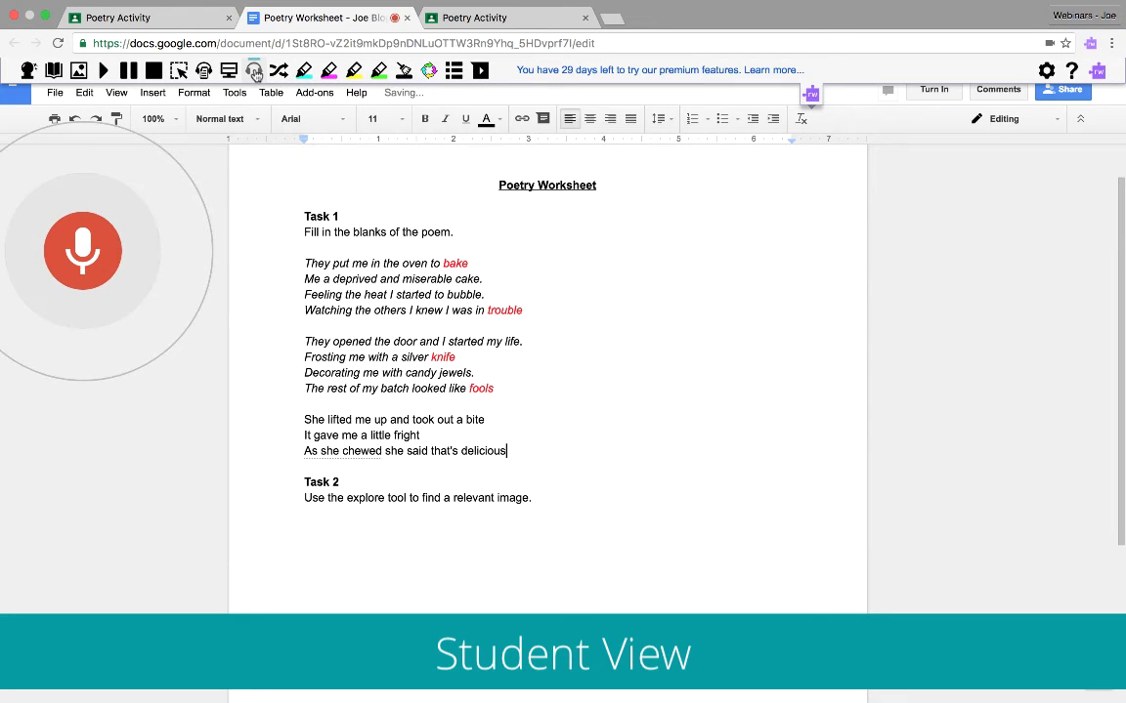
left_click(94, 245)
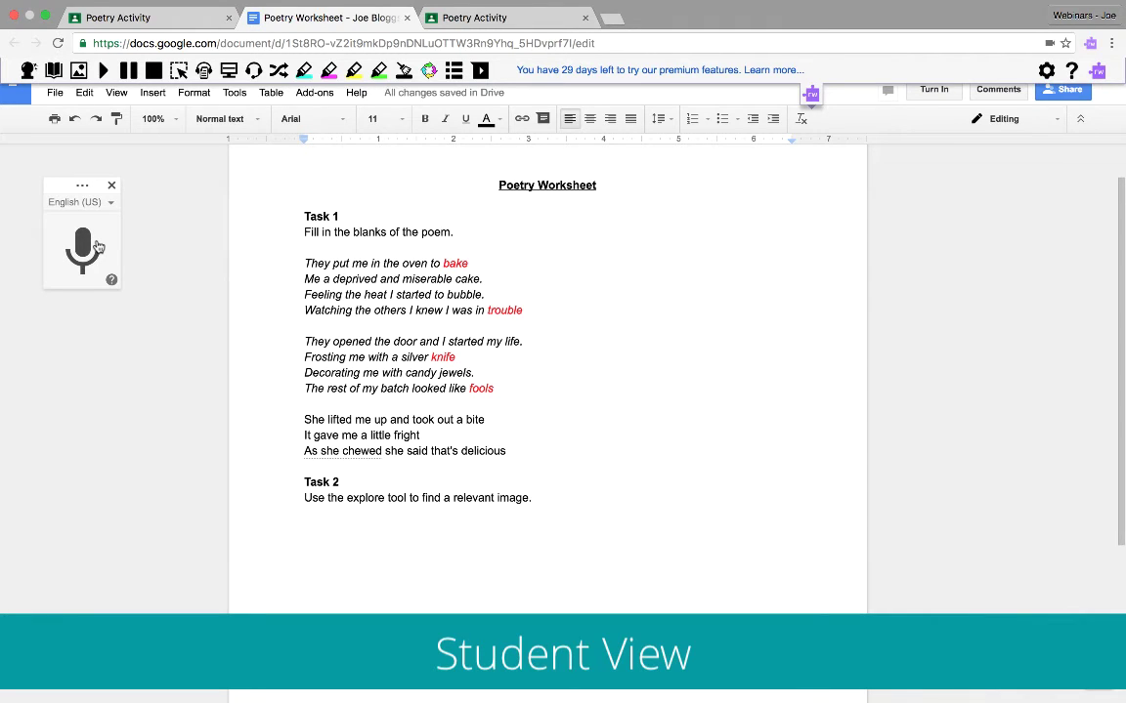
Close the Voice typing panel, place the cursor after the Task 2 line, and open Tools > Explore
left_click(111, 187)
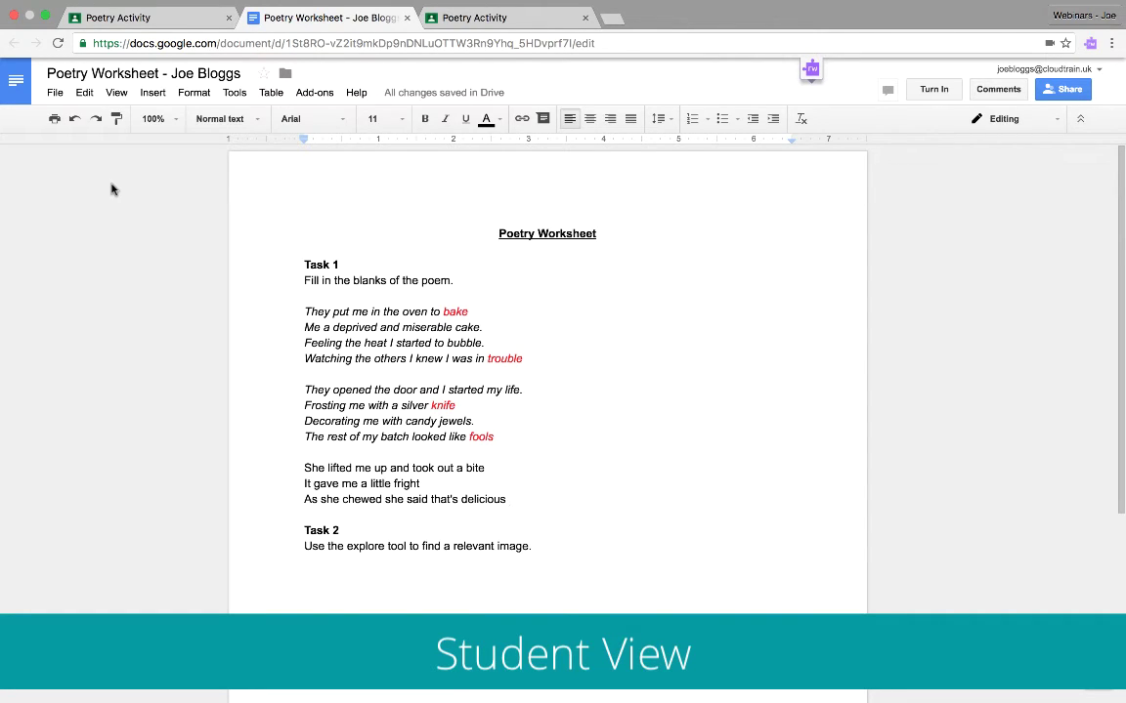
left_click(536, 540)
left_click(236, 98)
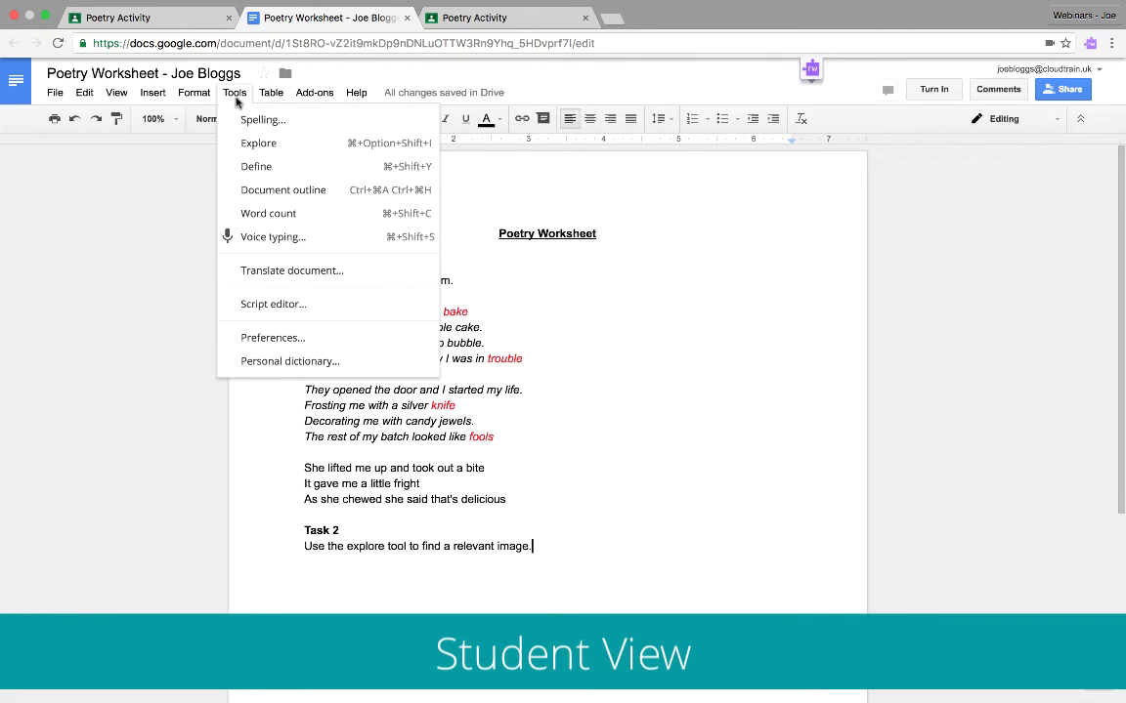
left_click(310, 145)
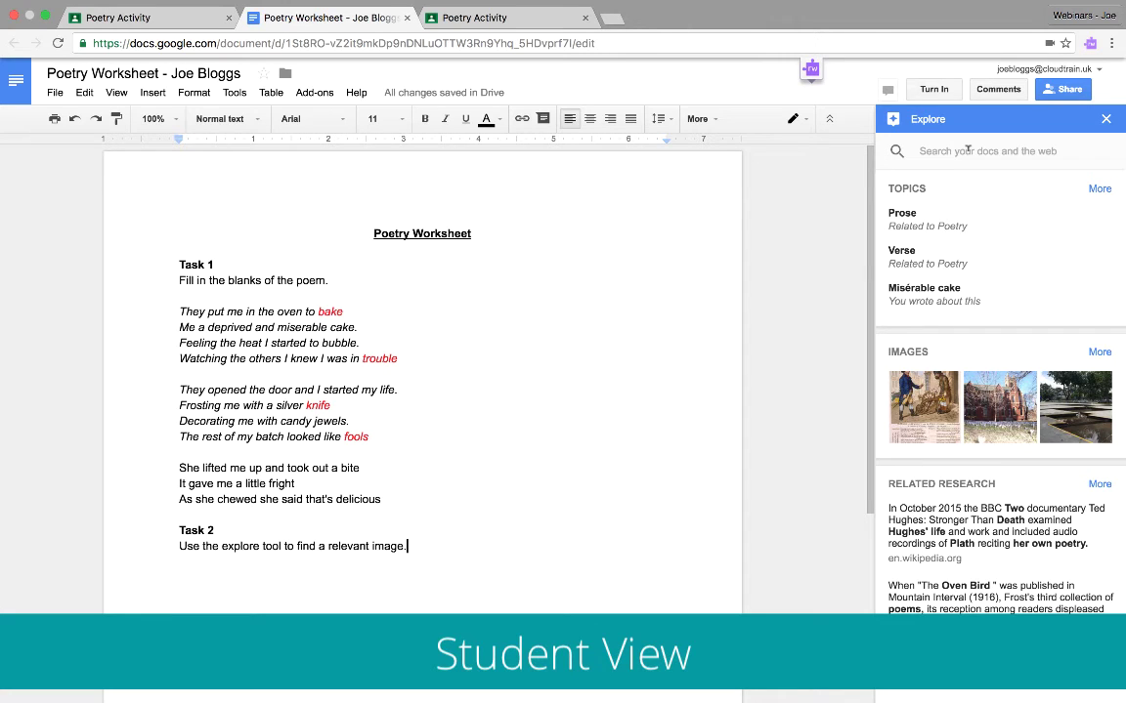
Search Explore for 'cake' and show the image results
left_click(968, 151)
type("cake")
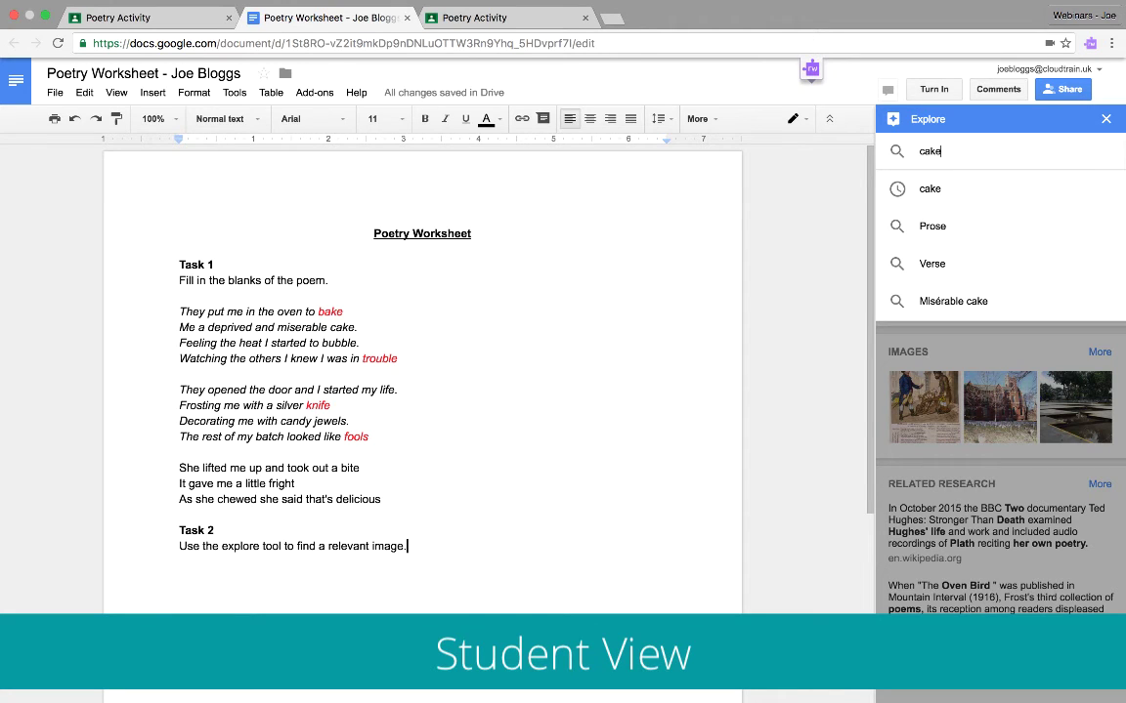
key("Return")
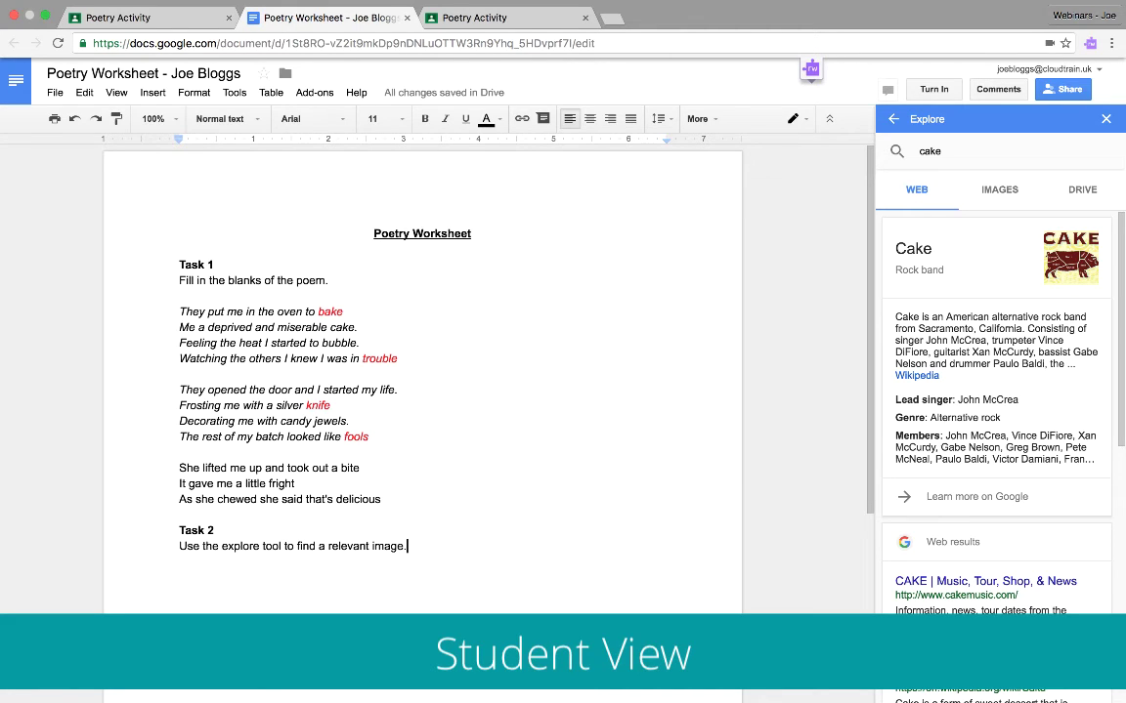
left_click(1004, 192)
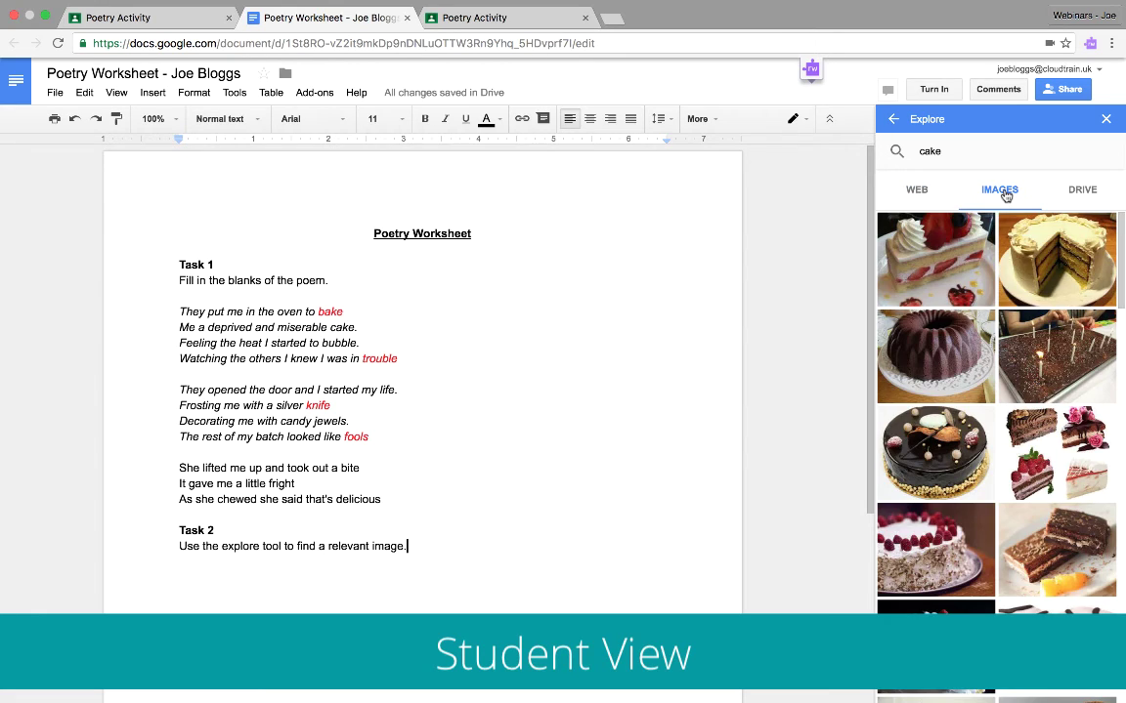
Drag the strawberry cake photo under the Task 2 instruction and shrink it to a smaller size
mouse_move(945, 271)
left_mouse_down()
mouse_move(660, 535)
mouse_move(430, 561)
left_mouse_up()
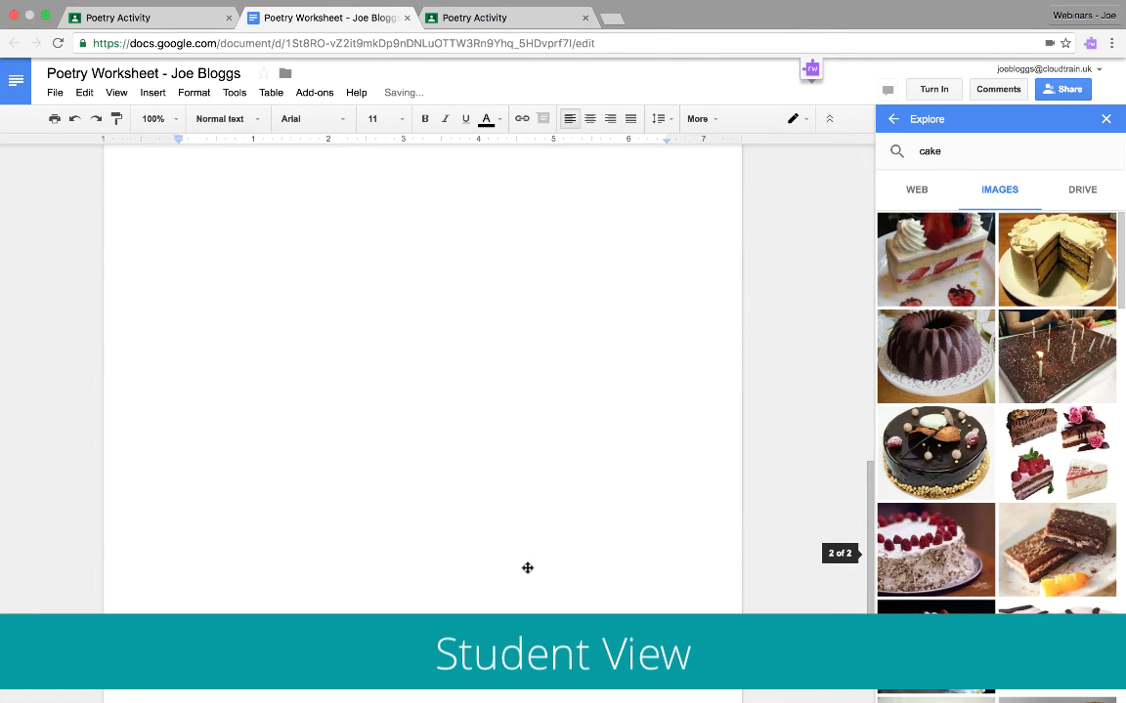
left_click(527, 571)
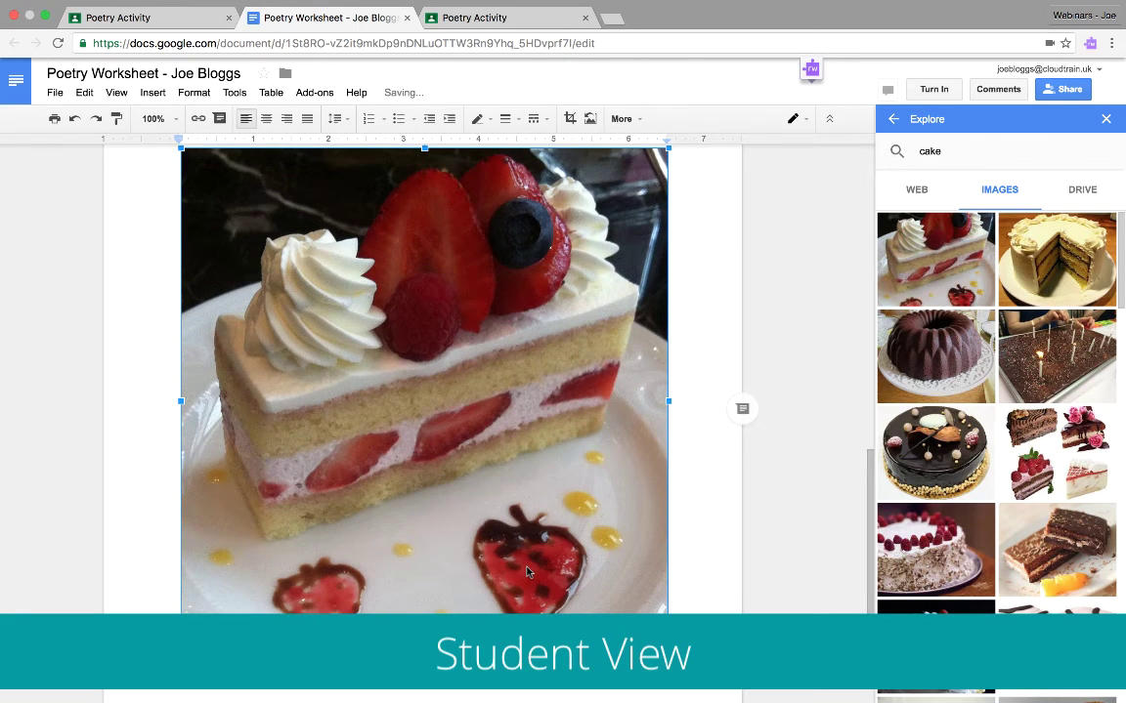
left_click_drag(668, 652, 360, 369)
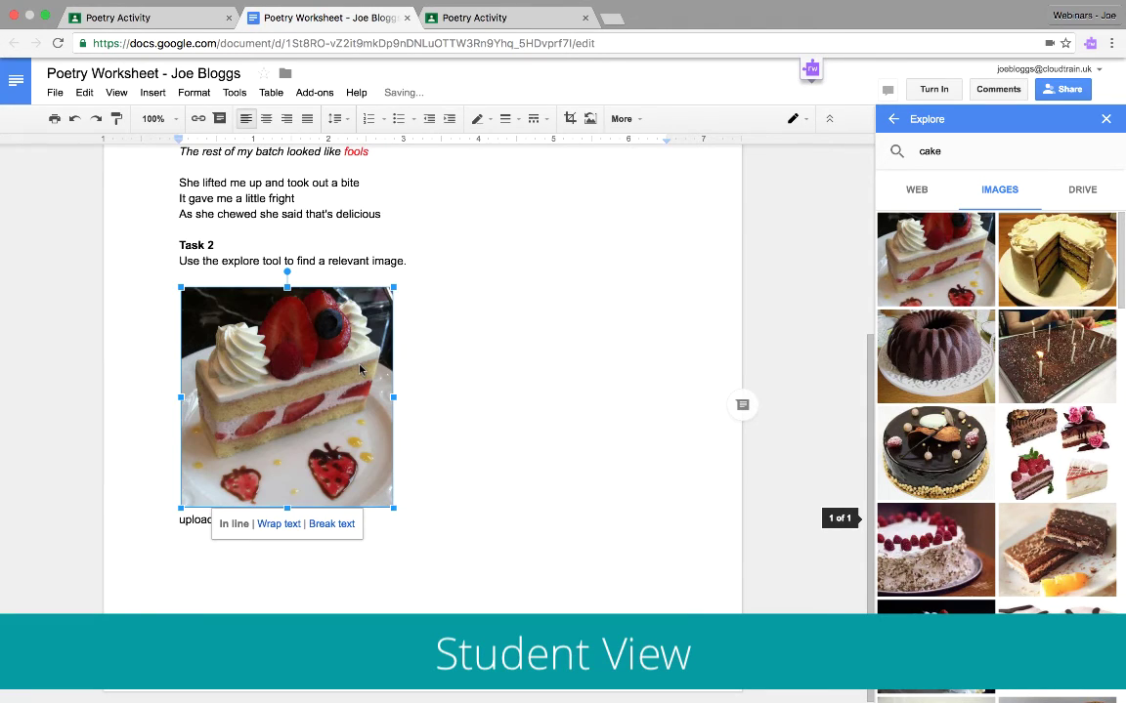
left_click(508, 450)
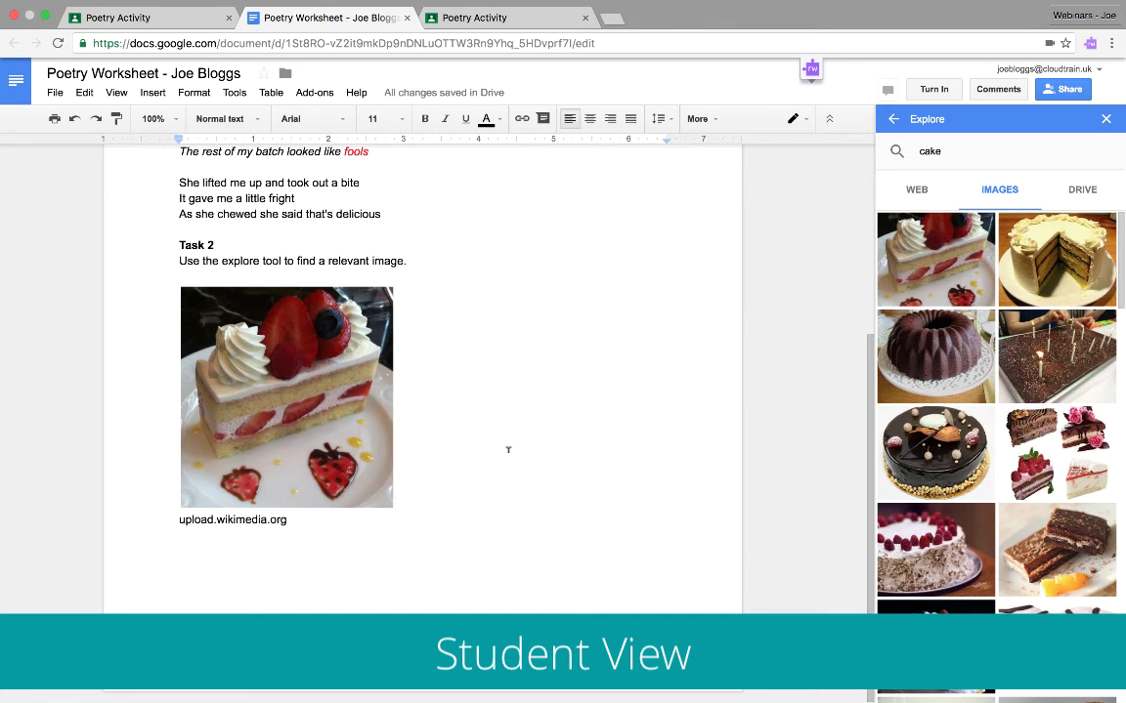
scroll(508, 450, "up", 1)
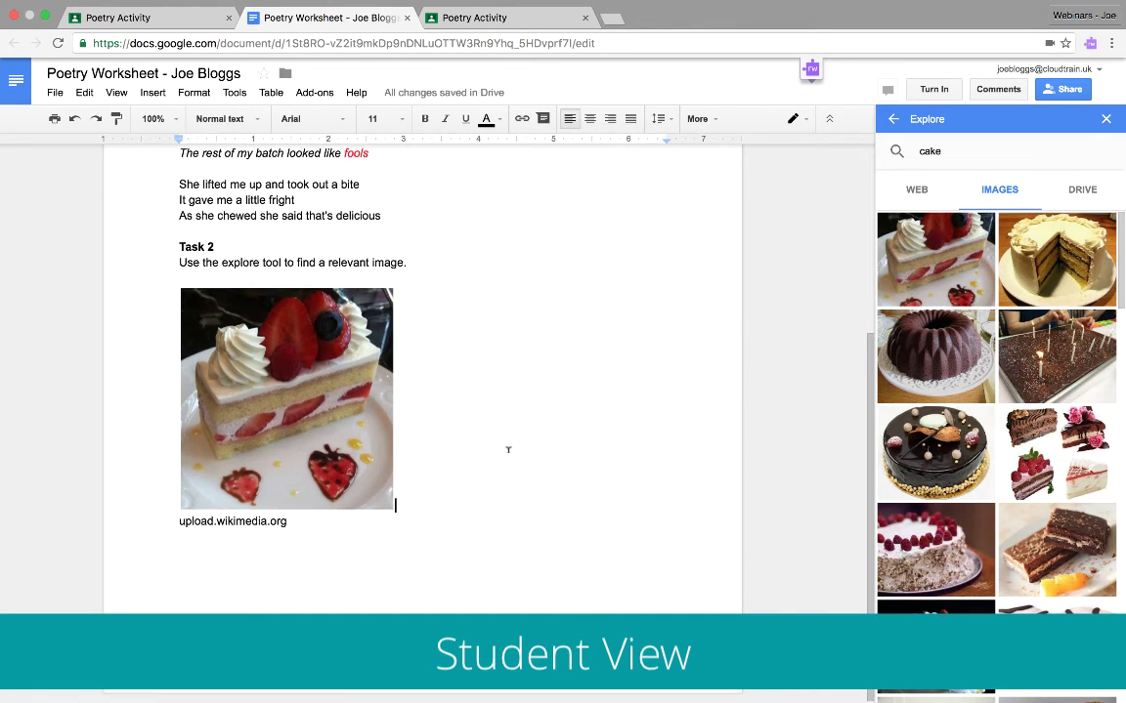
scroll(508, 449, "up", 1)
scroll(508, 449, "up", 1)
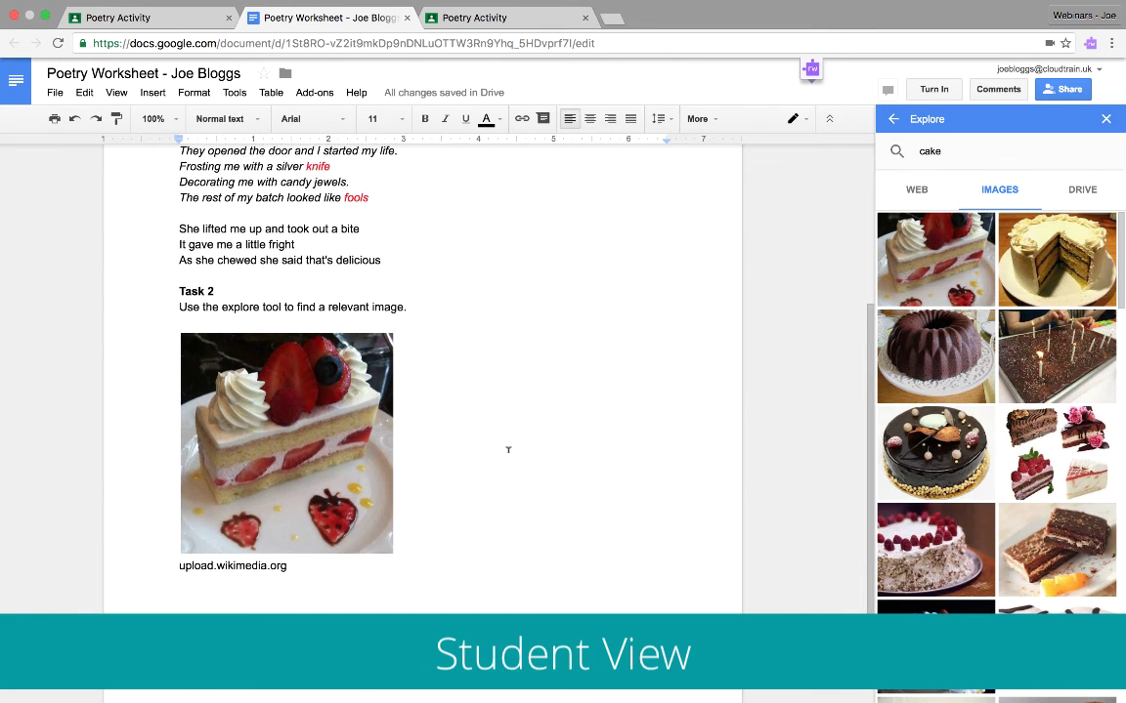
scroll(508, 449, "up", 1)
scroll(508, 449, "up", 1)
scroll(508, 450, "up", 1)
scroll(508, 449, "up", 1)
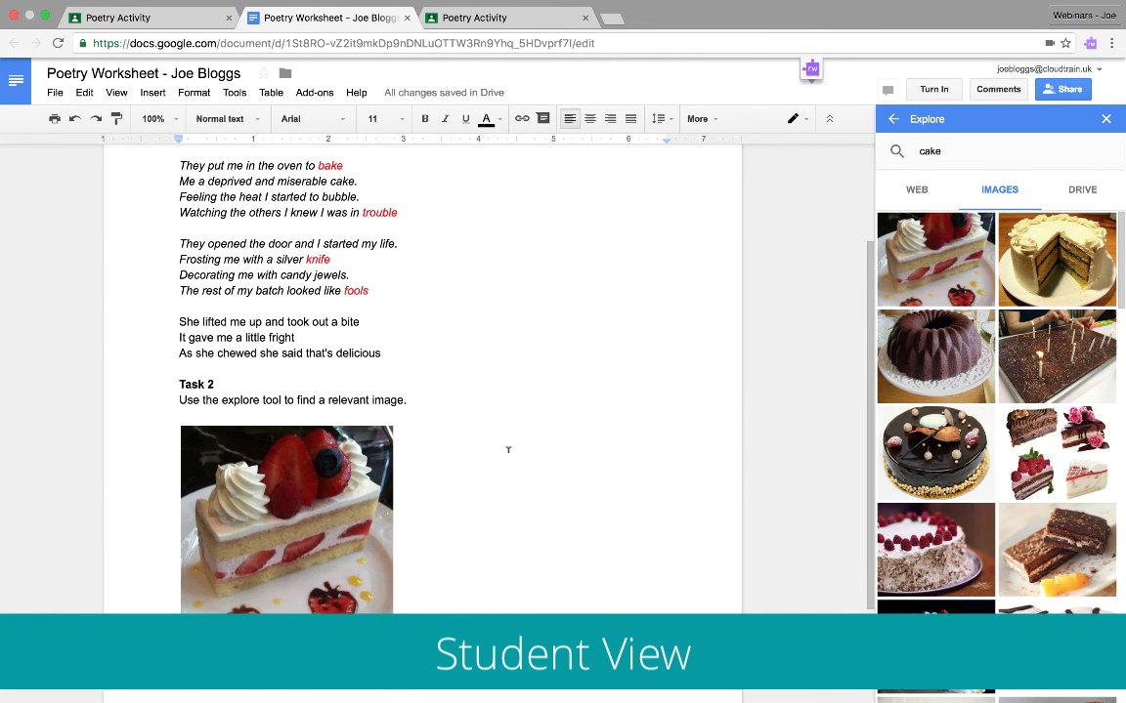
Scroll to the top of the worksheet and start turning it in with Turn In
scroll(508, 449, "up", 2)
scroll(508, 450, "up", 1)
scroll(508, 450, "up", 3)
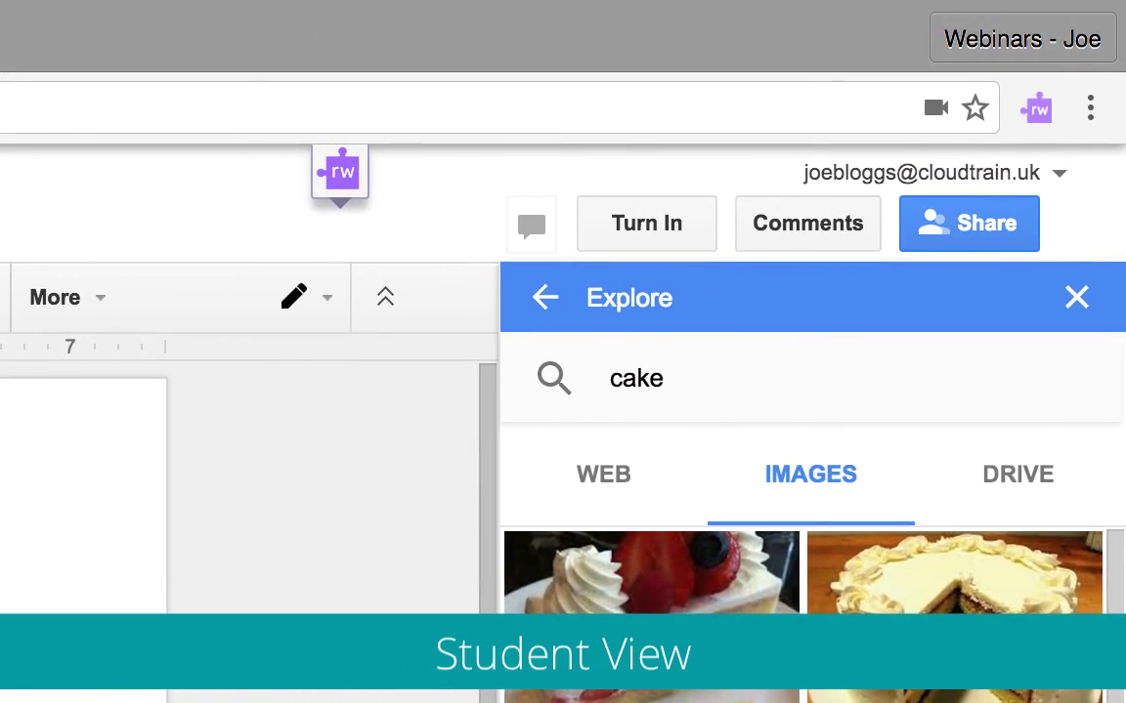
left_click(664, 231)
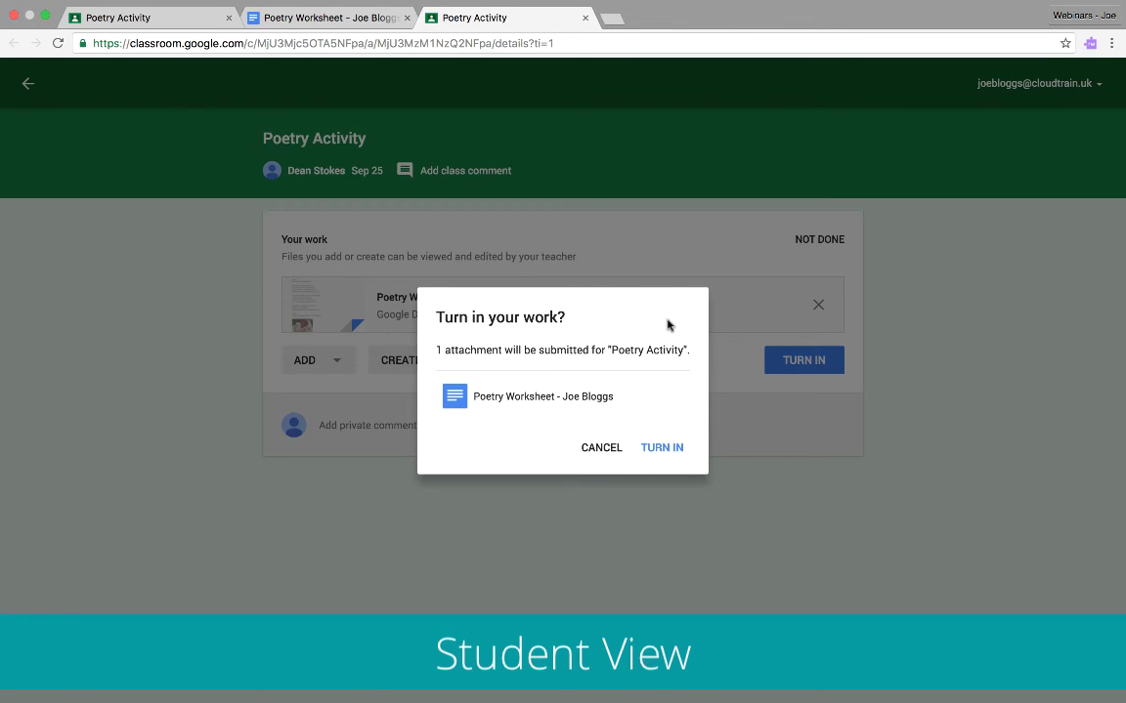
Confirm TURN IN for the Poetry Worksheet, then open the submitted worksheet under Your work
left_click(662, 452)
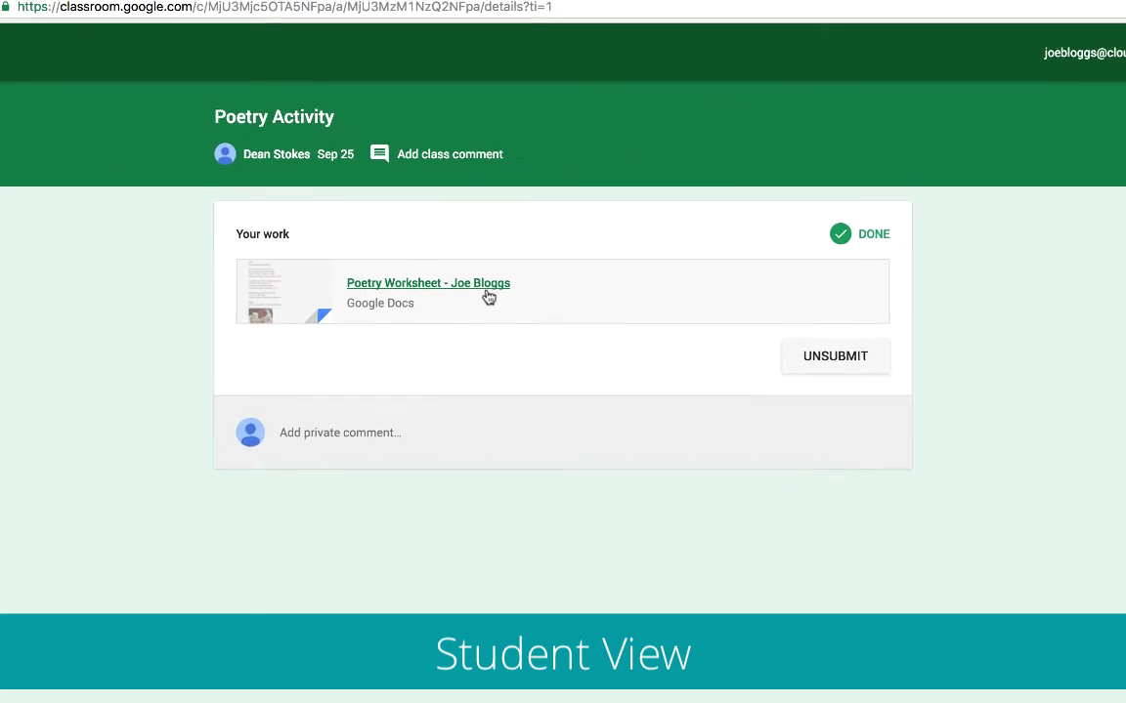
left_click(485, 291)
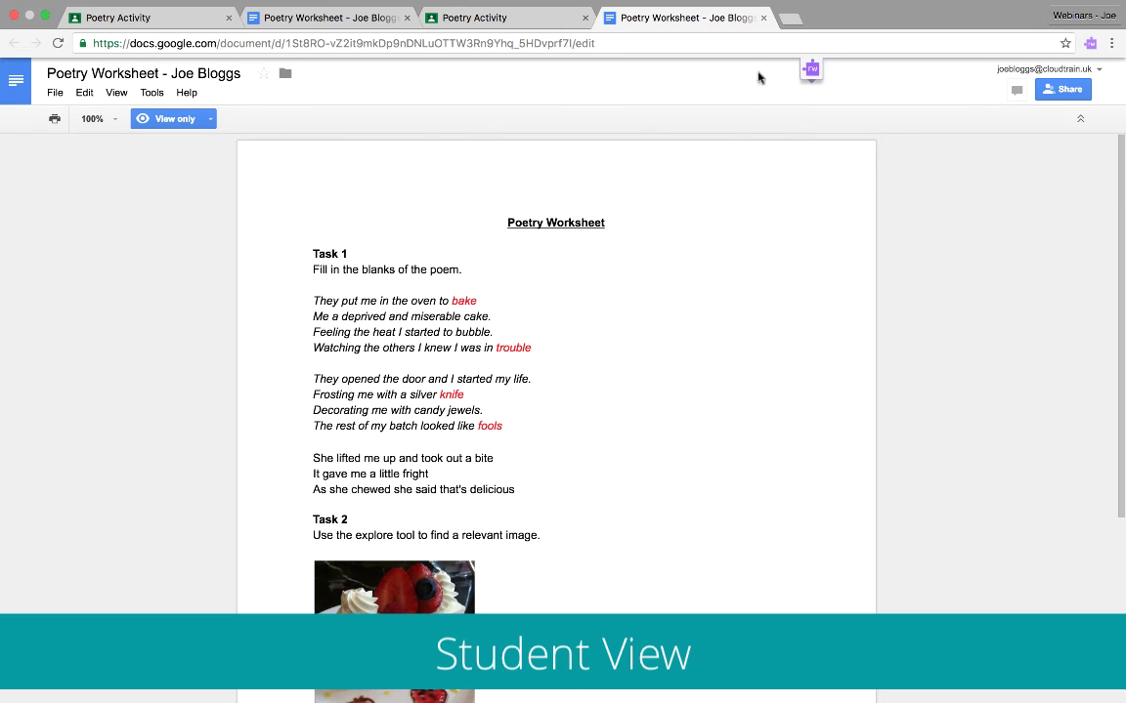
Close the view-only Poetry Worksheet tab to return to Google Classroom
left_click(763, 20)
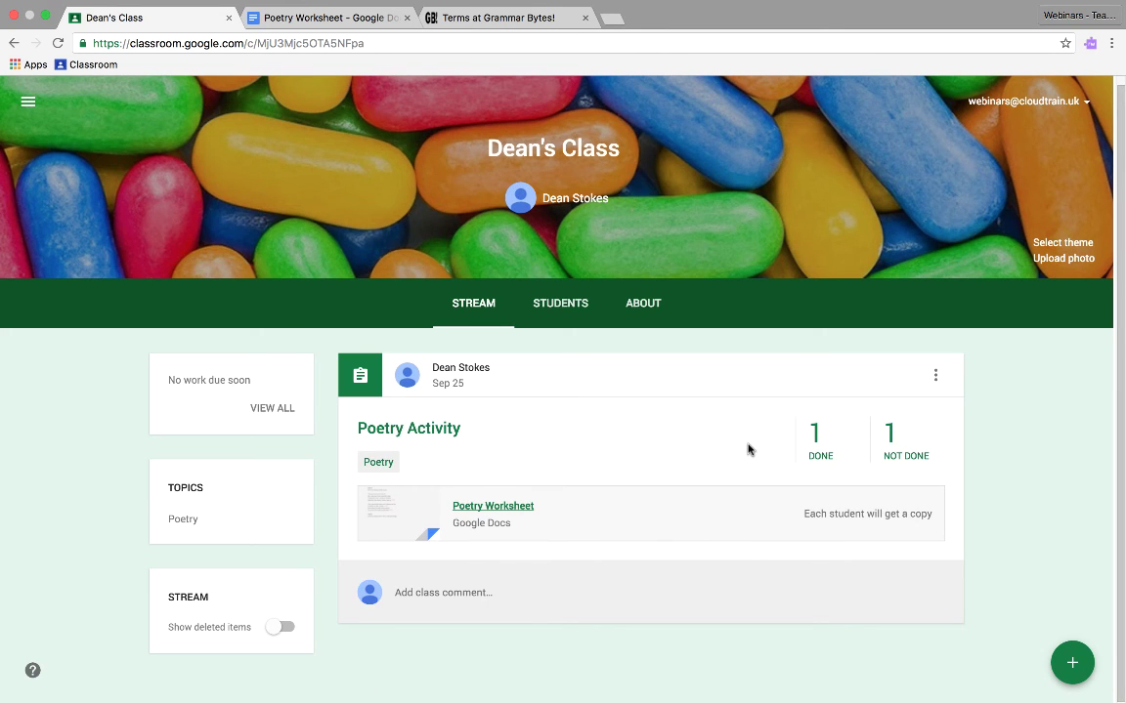
Open the Poetry Activity's done submissions and switch the list to All students
left_click(830, 443)
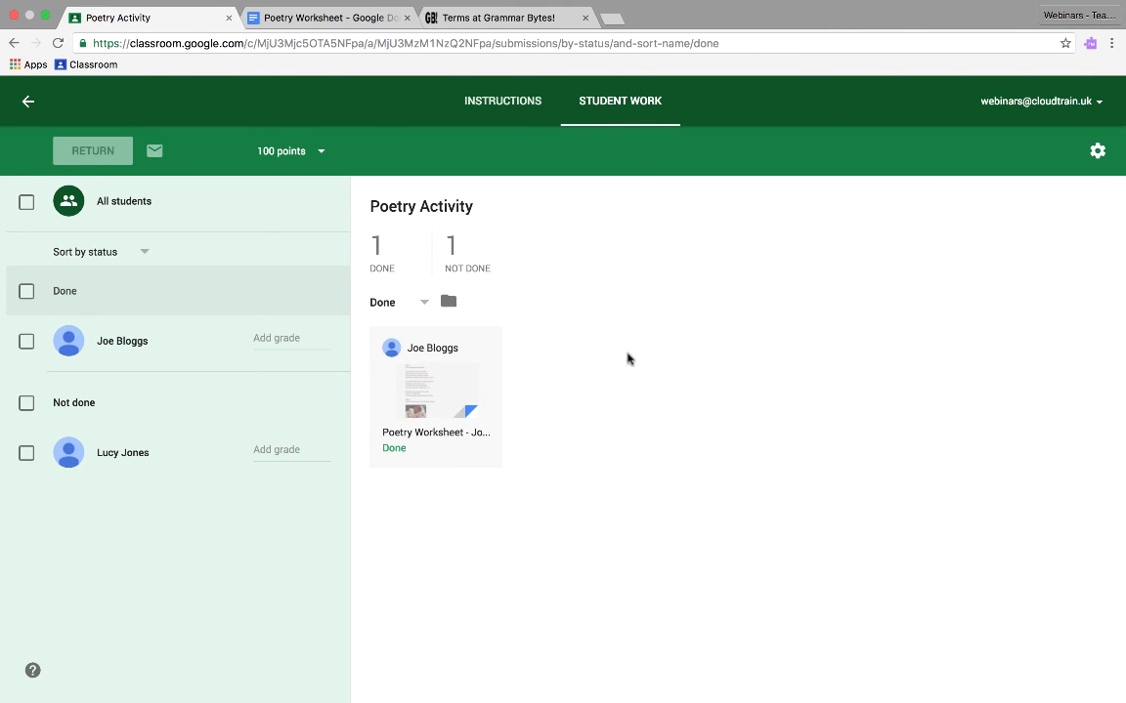
left_click(226, 210)
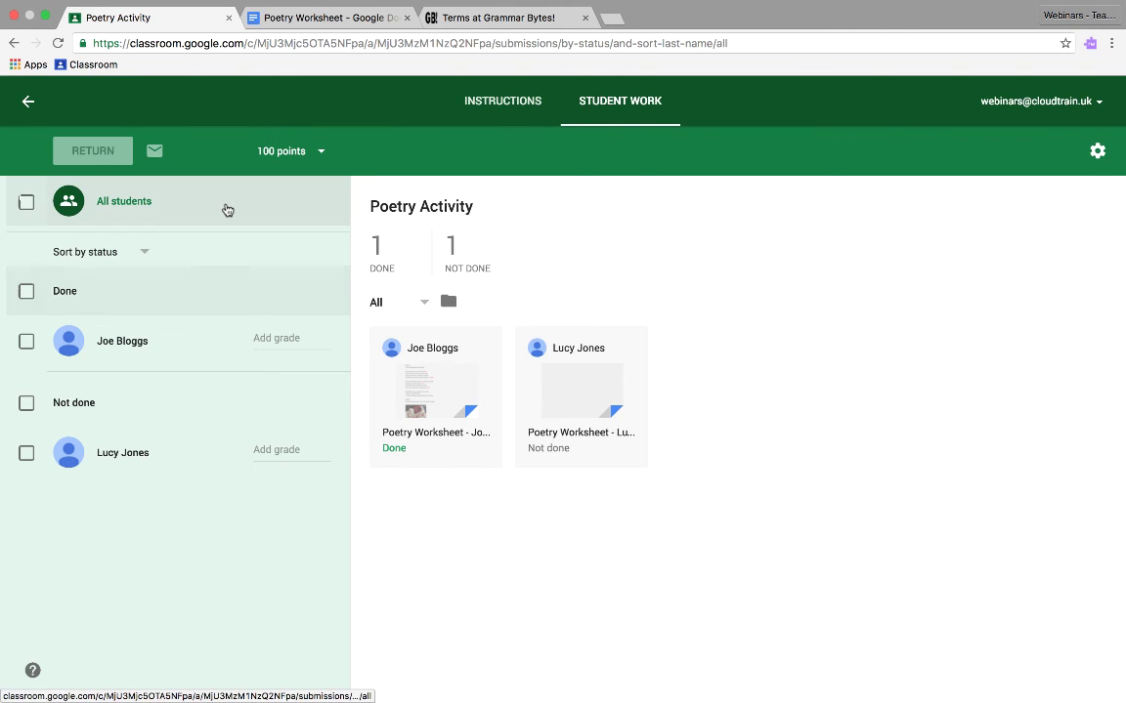